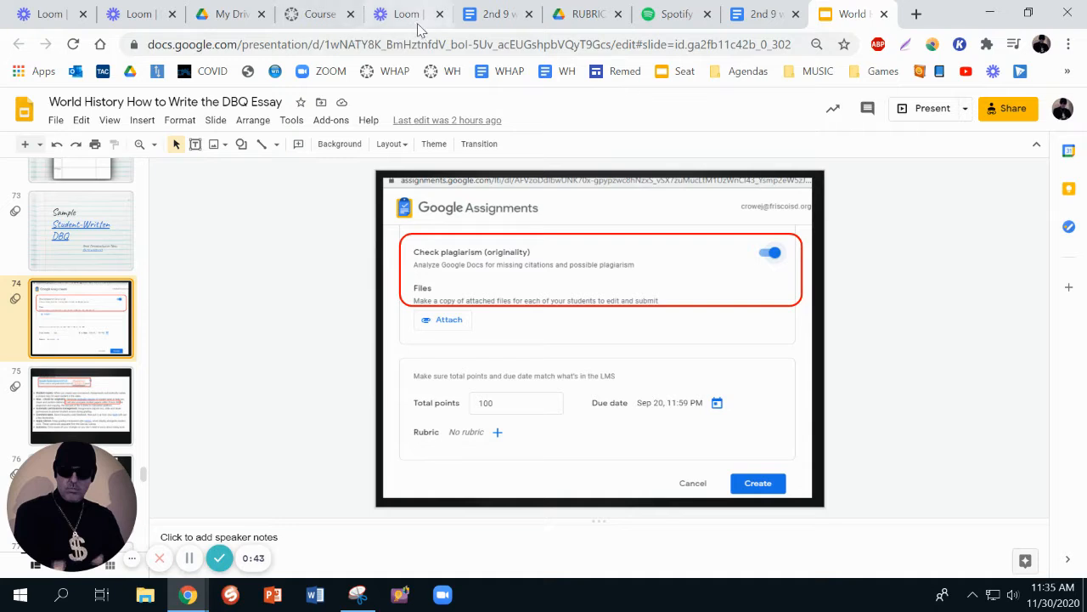
- Switch to the Canvas course modules and add a new assignment named Mongols DBQ to Unit 1 & 2 (1200-1450) Post Classical Civs
{"action": "left_click", "coordinate": [318, 24]}
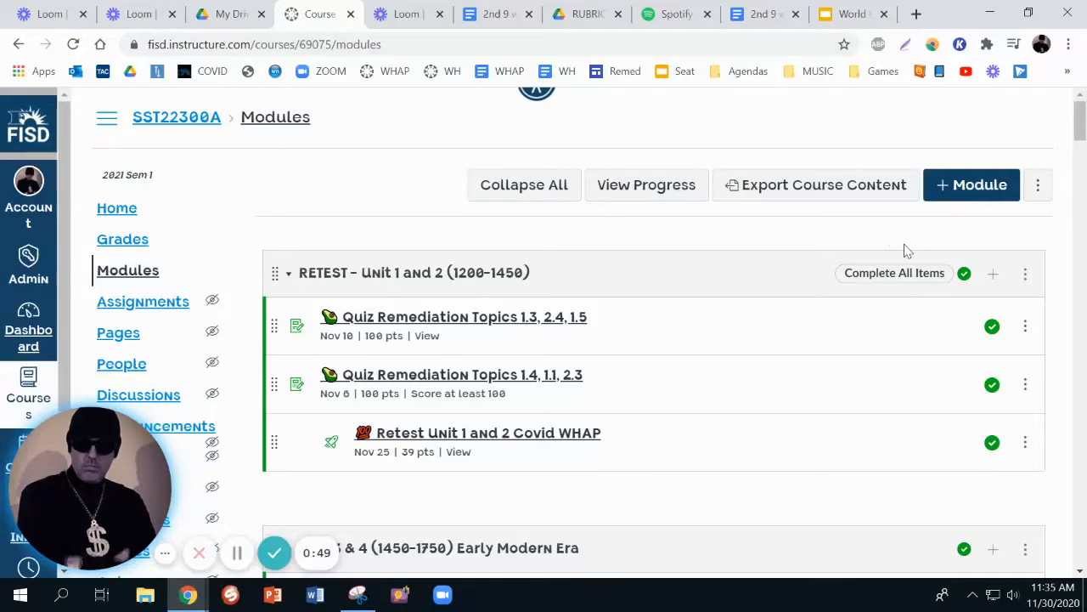
{"action": "scroll", "coordinate": [719, 311], "scroll_direction": "down", "scroll_amount": 2}
{"action": "scroll", "coordinate": [719, 311], "scroll_direction": "up", "scroll_amount": 1}
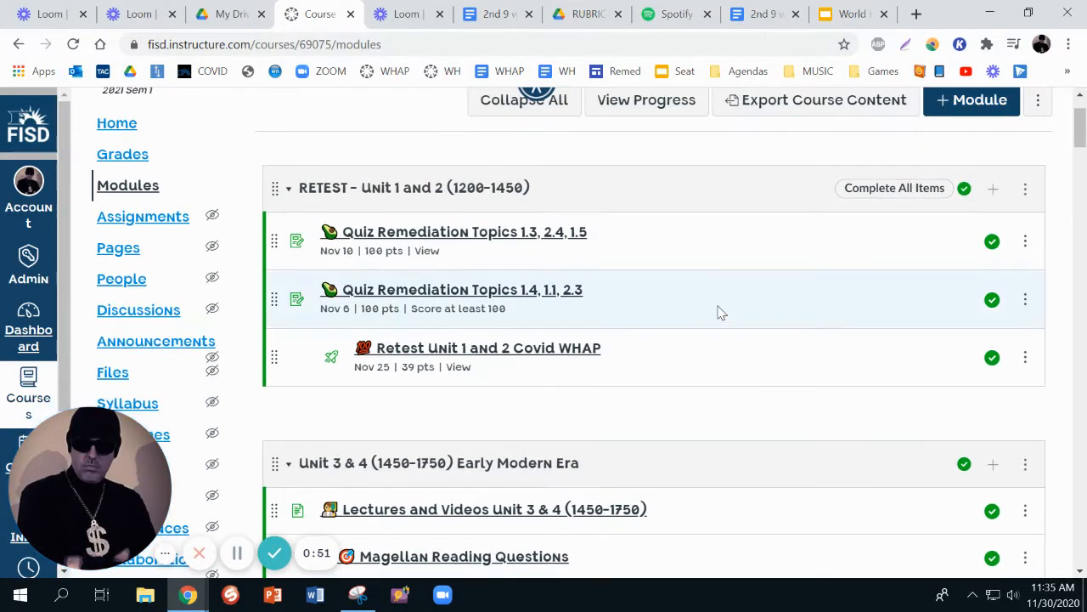
{"action": "scroll", "coordinate": [719, 311], "scroll_direction": "down", "scroll_amount": 10}
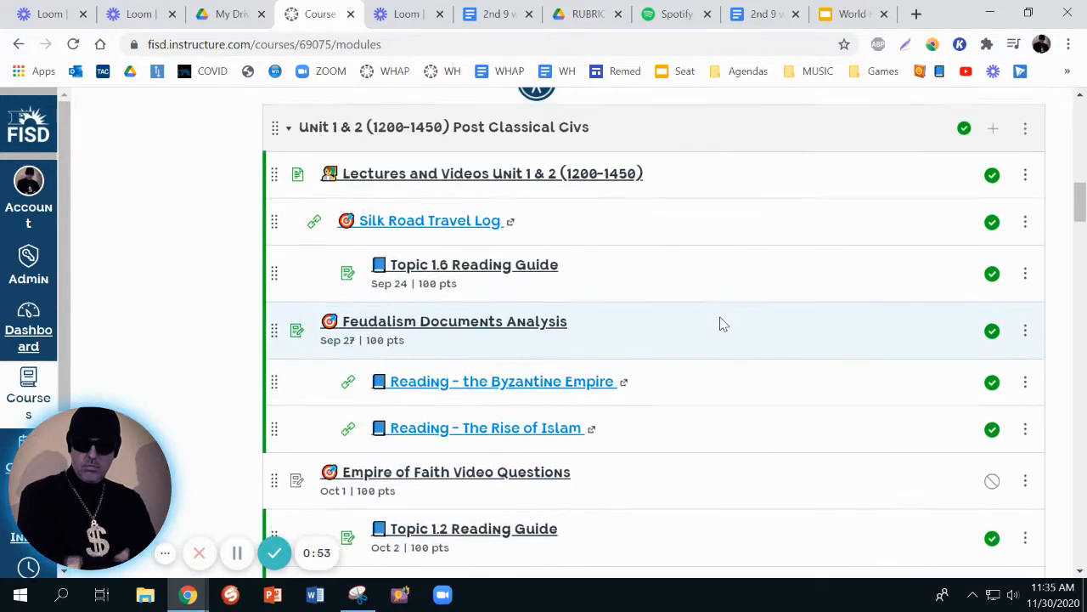
{"action": "scroll", "coordinate": [719, 324], "scroll_direction": "up", "scroll_amount": 1}
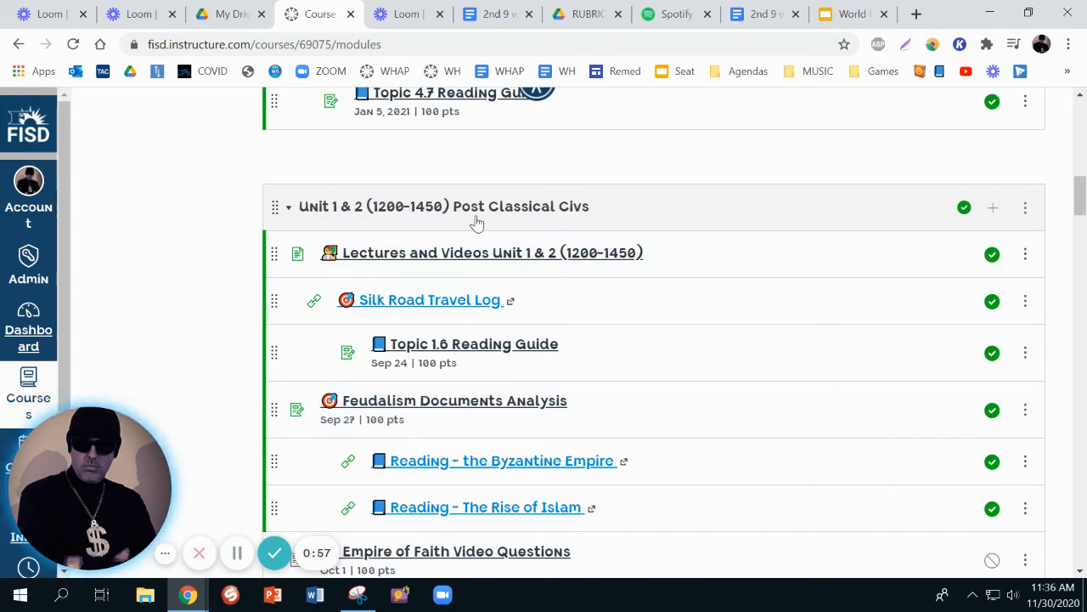
{"action": "left_click", "coordinate": [993, 208]}
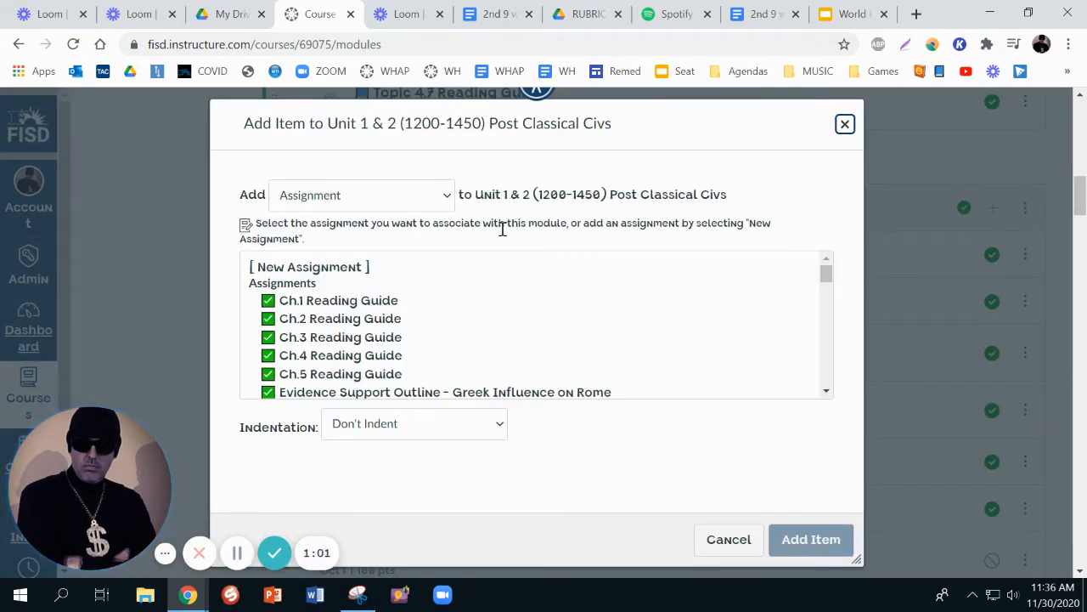
{"action": "left_click", "coordinate": [314, 270]}
{"action": "left_click", "coordinate": [422, 435]}
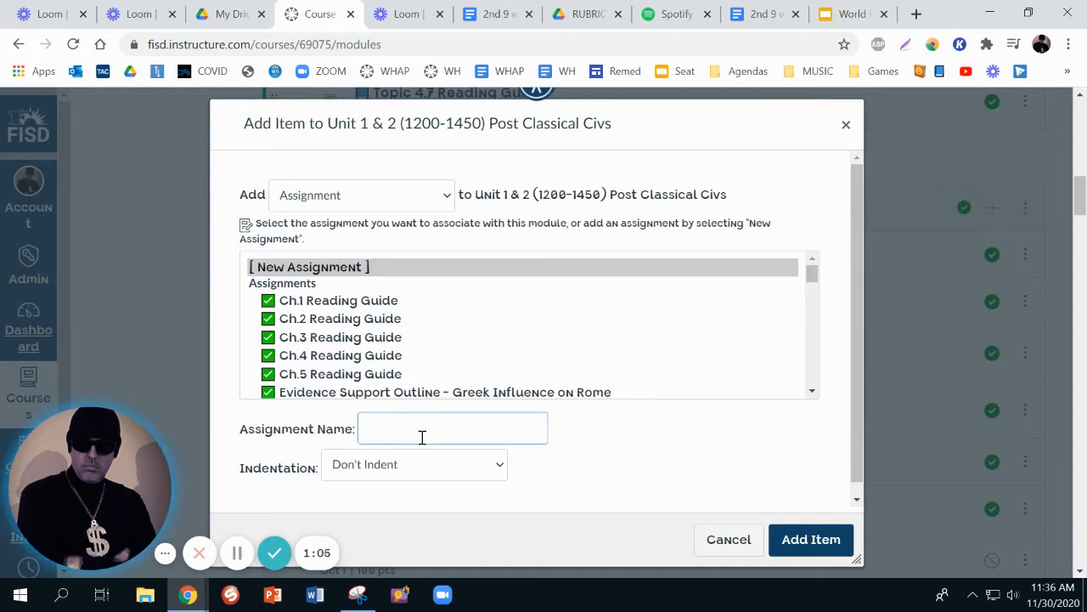
{"action": "type", "text": "Mongols DBQ"}
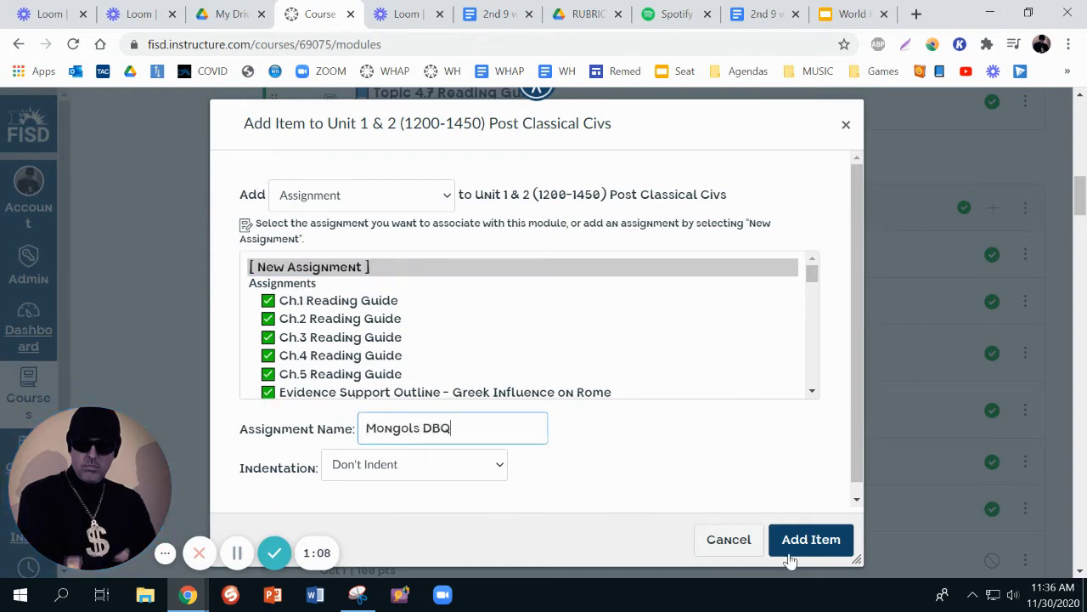
{"action": "left_click", "coordinate": [716, 545]}
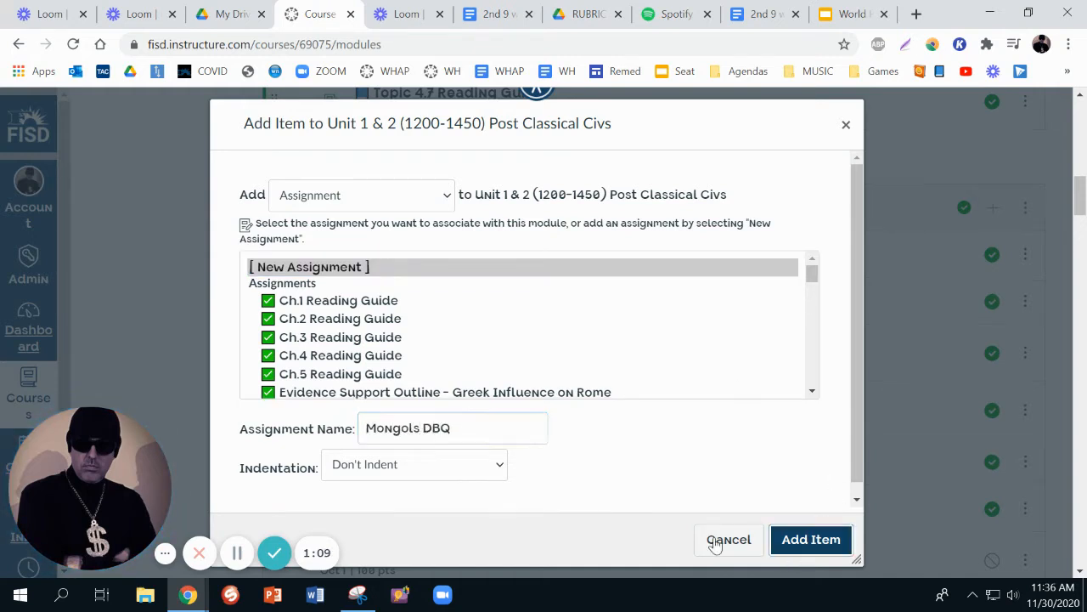
- Open the Mongols DBQ assignment at the end of the Unit 1 & 2 module
{"action": "scroll", "coordinate": [759, 484], "scroll_direction": "down", "scroll_amount": 13}
{"action": "scroll", "coordinate": [757, 474], "scroll_direction": "down", "scroll_amount": 6}
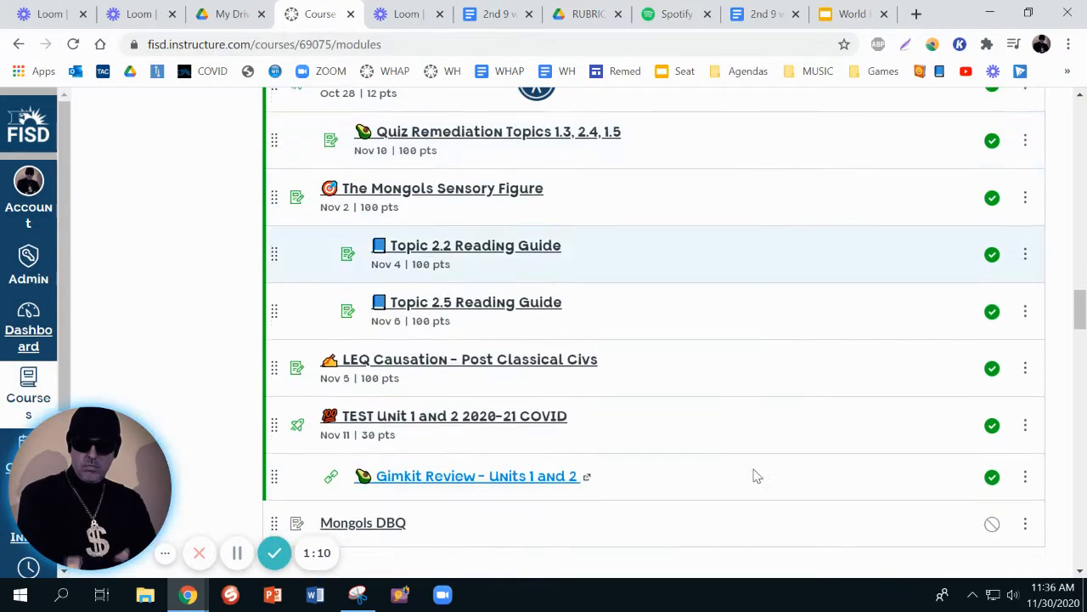
{"action": "left_click", "coordinate": [360, 355]}
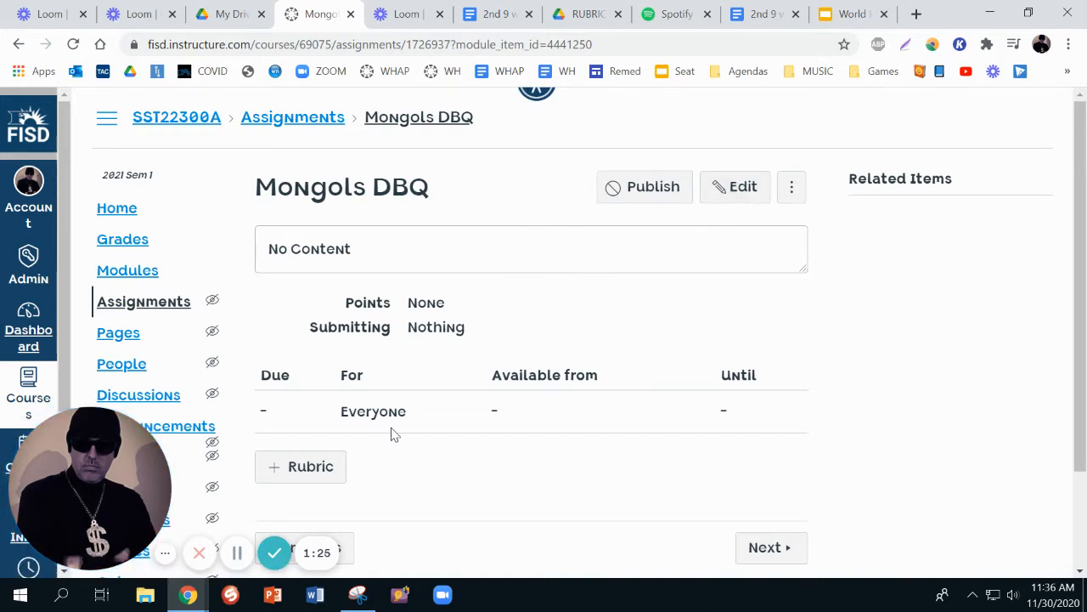
- Attach the existing DBQ Rubric from the SST22300A course to the Mongols DBQ assignment
{"action": "scroll", "coordinate": [408, 427], "scroll_direction": "down", "scroll_amount": 1}
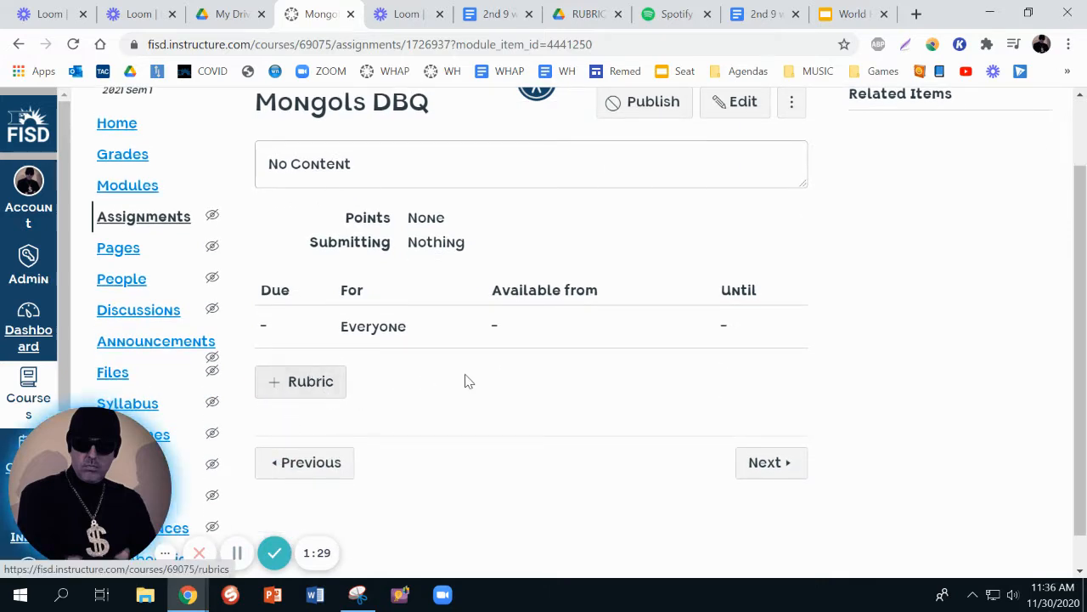
{"action": "scroll", "coordinate": [467, 381], "scroll_direction": "up", "scroll_amount": 1}
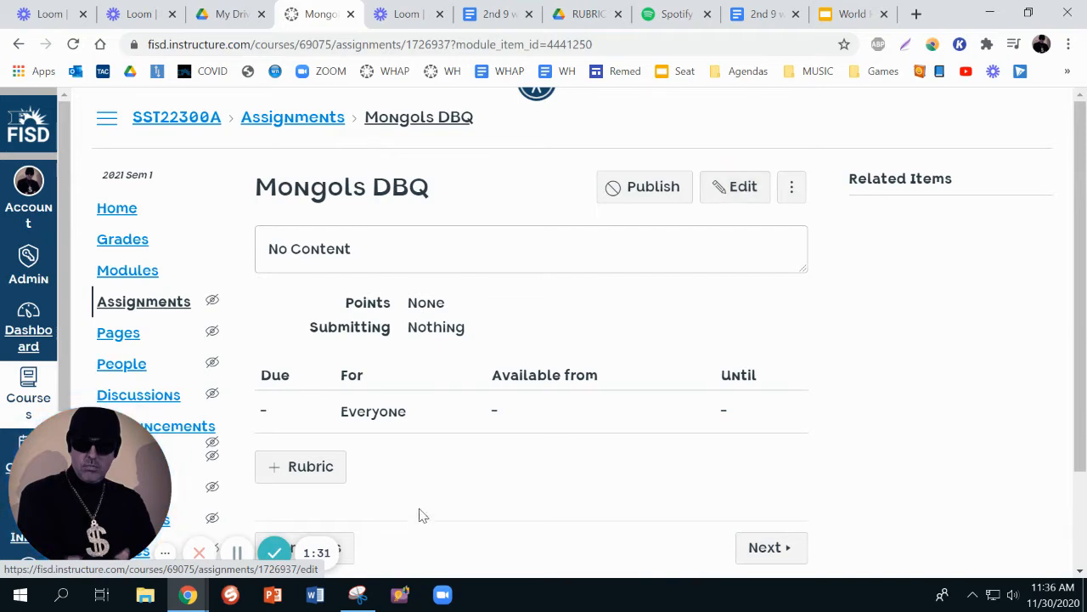
{"action": "left_click", "coordinate": [293, 469]}
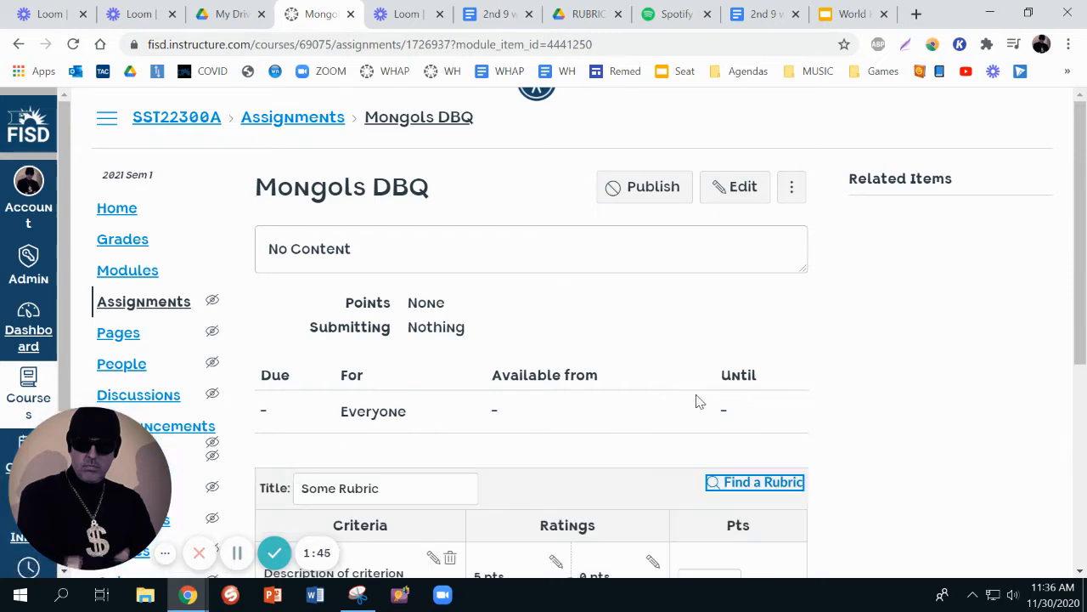
{"action": "scroll", "coordinate": [697, 400], "scroll_direction": "down", "scroll_amount": 3}
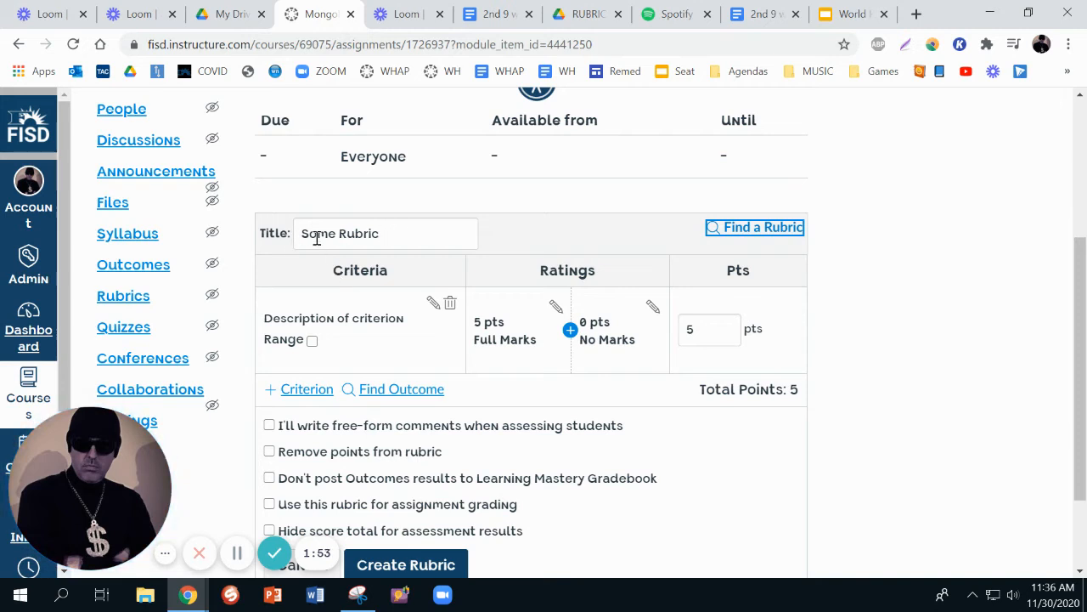
{"action": "left_click", "coordinate": [763, 228]}
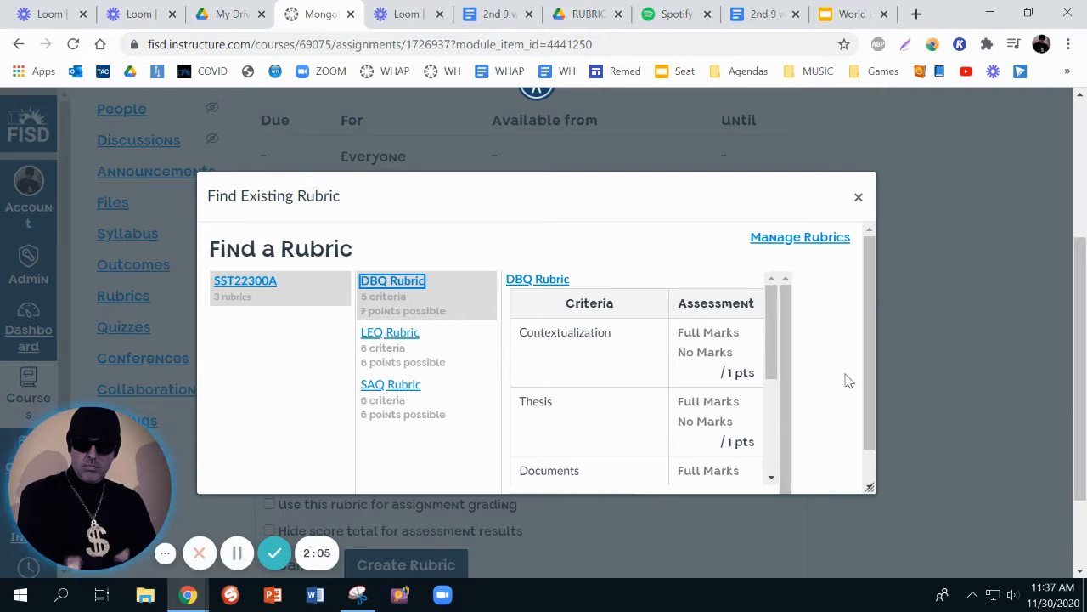
{"action": "scroll", "coordinate": [841, 391], "scroll_direction": "down", "scroll_amount": 1}
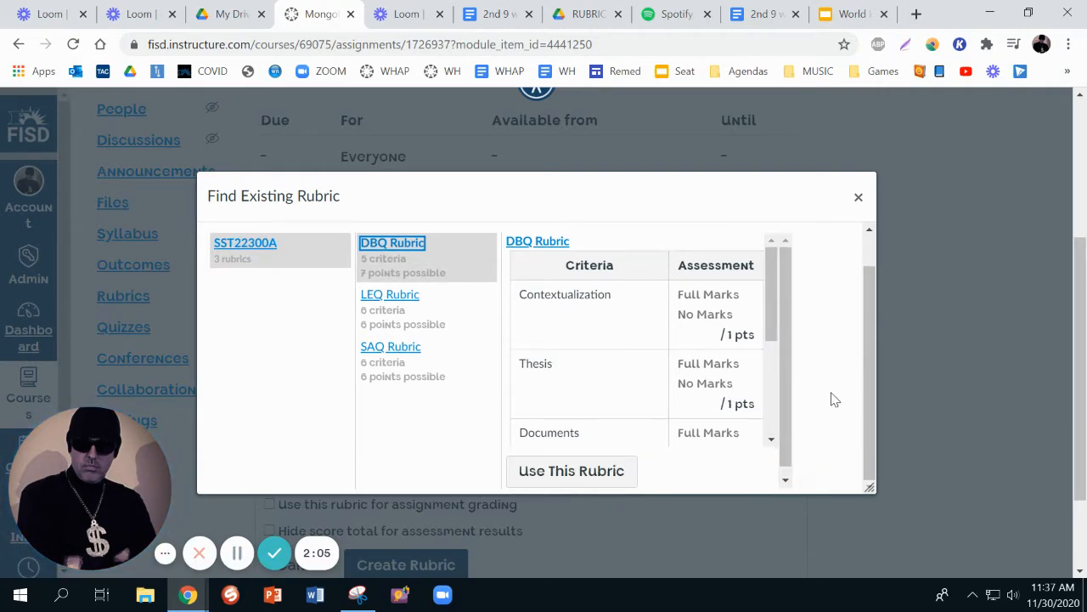
{"action": "left_click", "coordinate": [579, 478]}
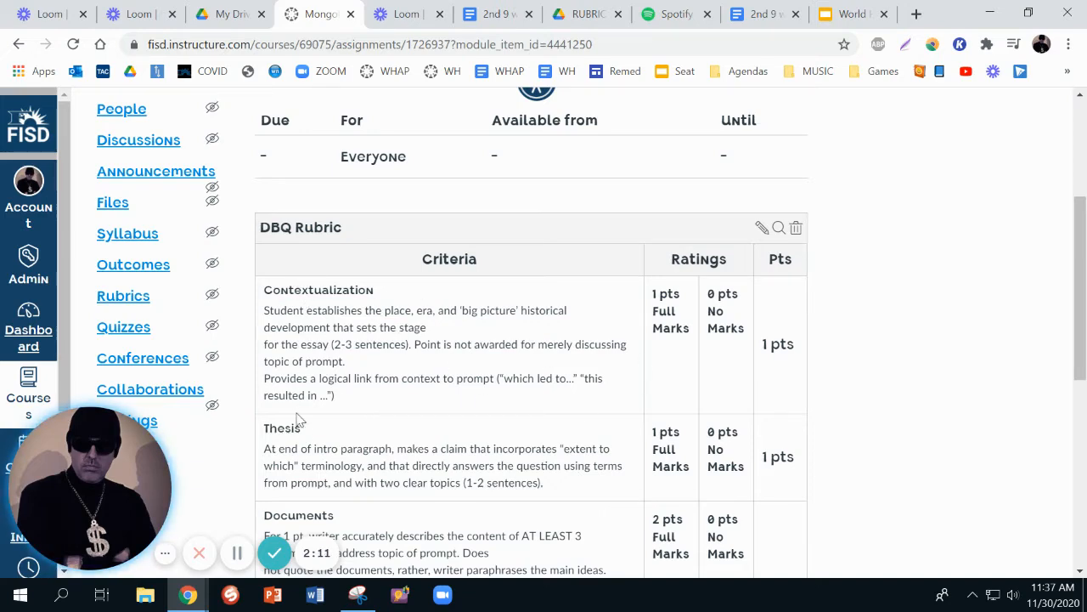
- Review the attached rubric's criteria, ratings and points from Contextualization through Sourcing (S.O.A.P.) Analysis
{"action": "scroll", "coordinate": [494, 422], "scroll_direction": "down", "scroll_amount": 2}
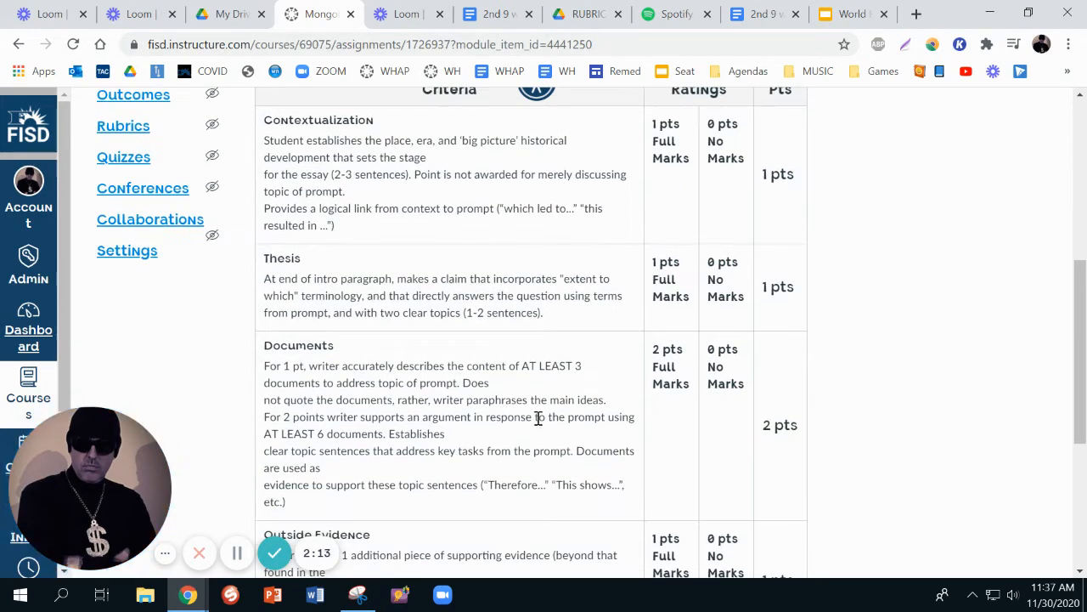
{"action": "scroll", "coordinate": [479, 243], "scroll_direction": "up", "scroll_amount": 1}
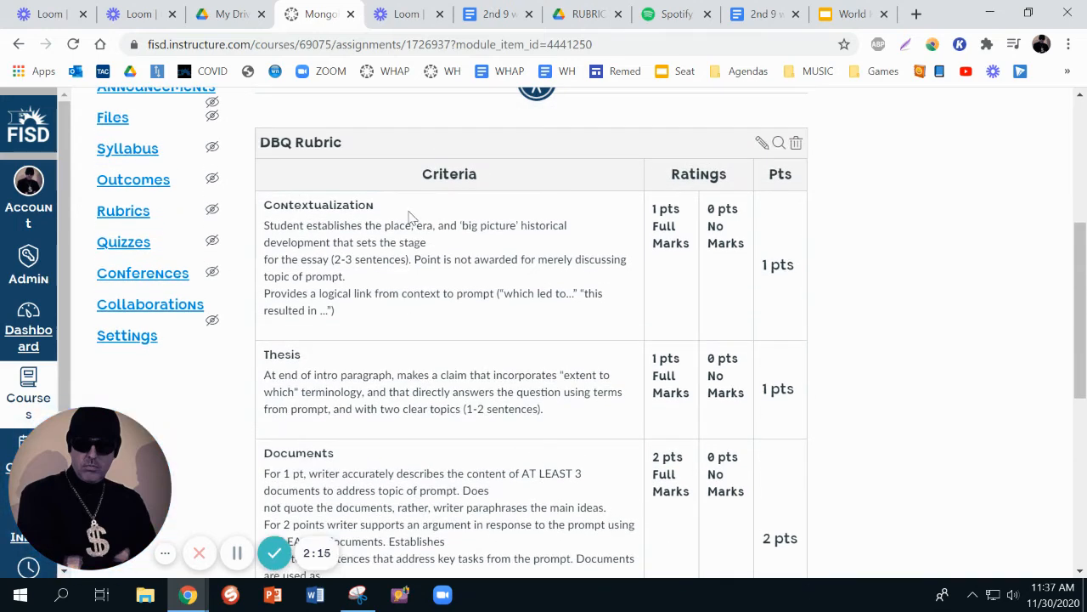
{"action": "scroll", "coordinate": [704, 360], "scroll_direction": "down", "scroll_amount": 2}
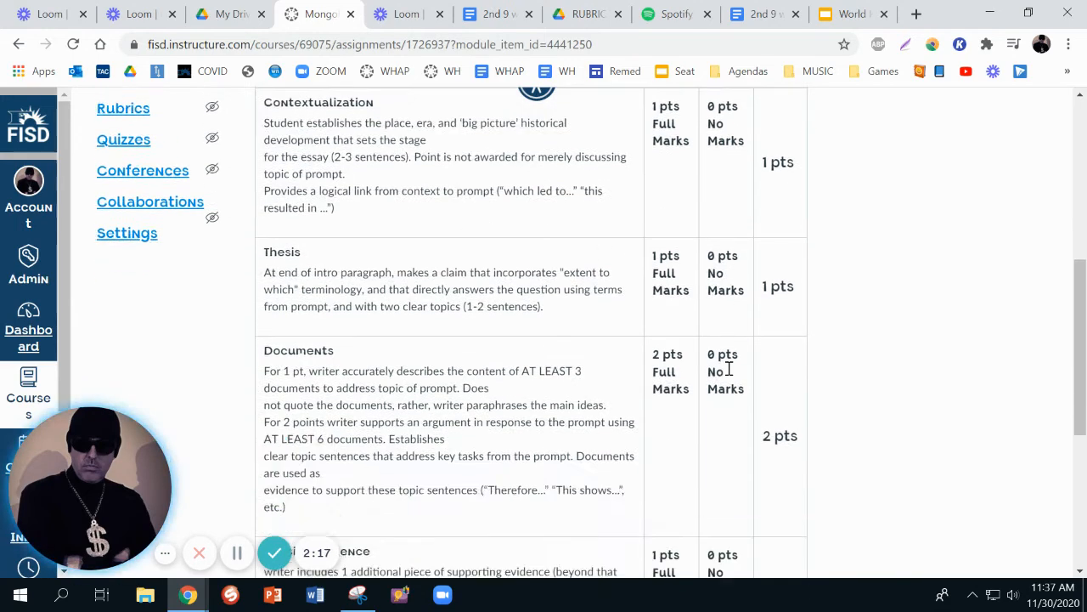
{"action": "scroll", "coordinate": [728, 485], "scroll_direction": "down", "scroll_amount": 1}
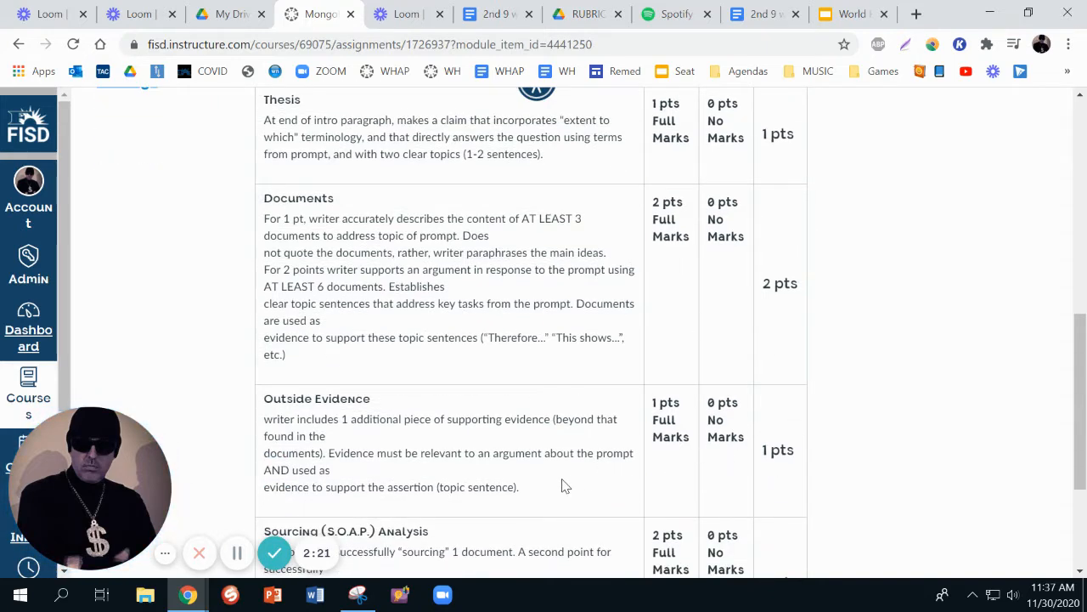
{"action": "scroll", "coordinate": [565, 485], "scroll_direction": "down", "scroll_amount": 2}
{"action": "scroll", "coordinate": [578, 482], "scroll_direction": "down", "scroll_amount": 1}
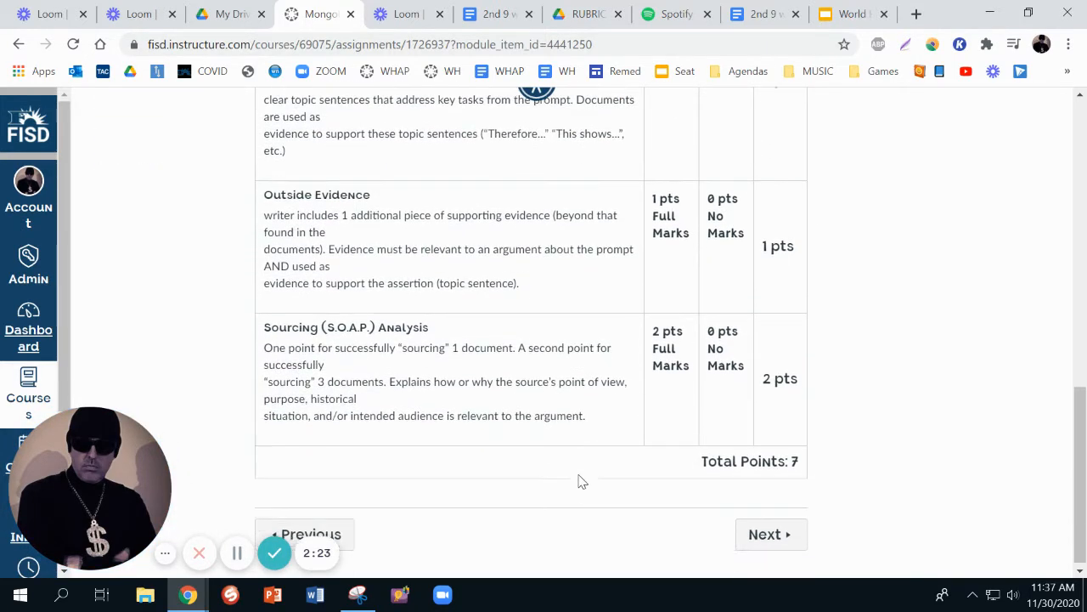
{"action": "scroll", "coordinate": [580, 481], "scroll_direction": "up", "scroll_amount": 6}
{"action": "scroll", "coordinate": [686, 354], "scroll_direction": "up", "scroll_amount": 3}
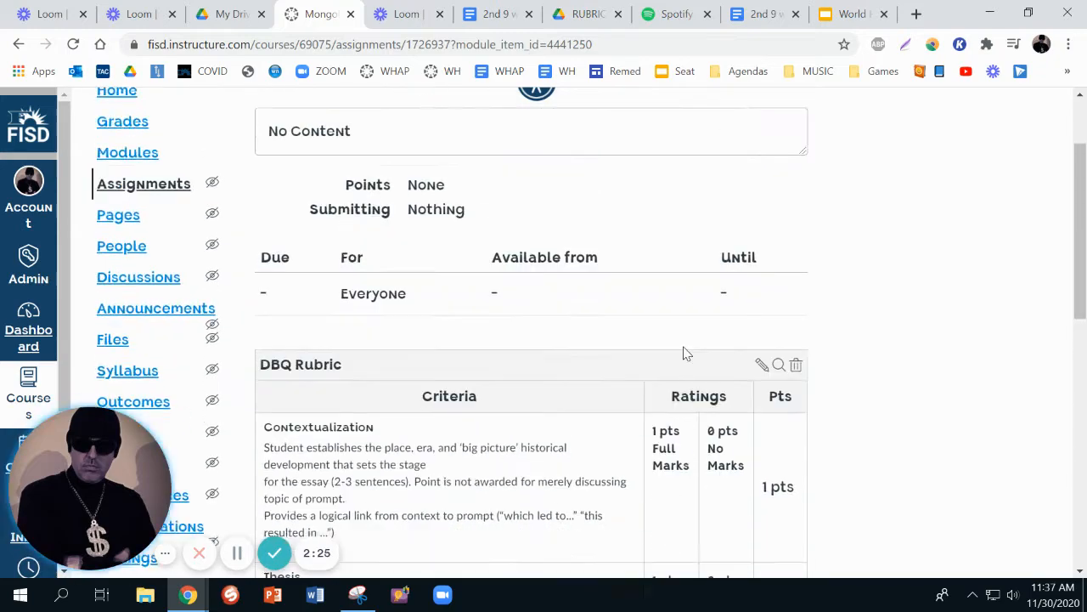
{"action": "scroll", "coordinate": [703, 363], "scroll_direction": "down", "scroll_amount": 4}
{"action": "scroll", "coordinate": [697, 365], "scroll_direction": "up", "scroll_amount": 2}
{"action": "scroll", "coordinate": [697, 365], "scroll_direction": "up", "scroll_amount": 2}
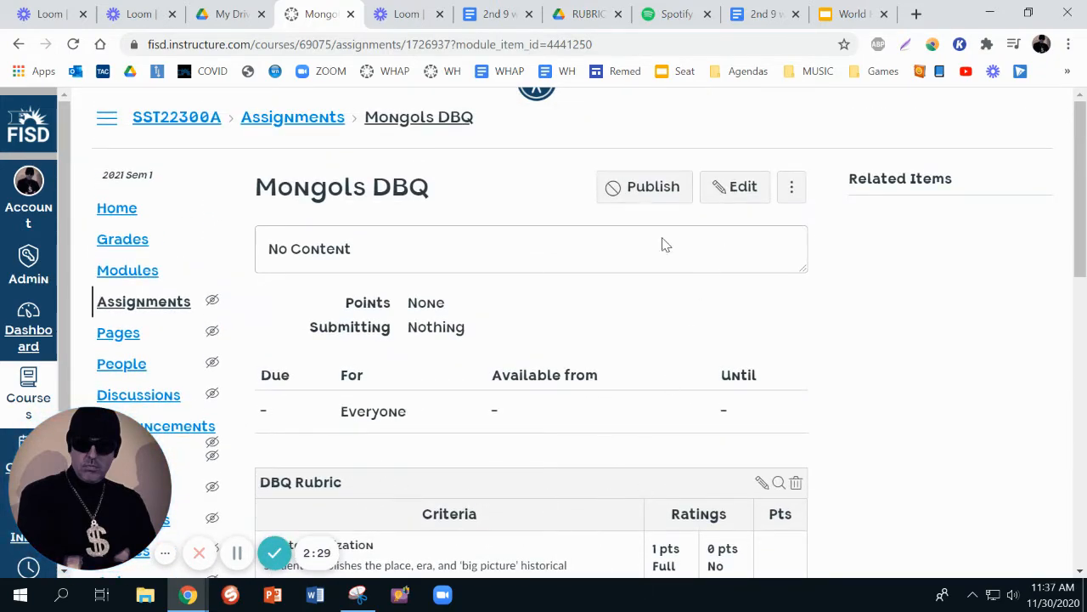
- Edit the Mongols DBQ assignment and enter the placeholder text "dkfkdfjdlfjdlkfjdflkdjf" as its description
{"action": "left_click", "coordinate": [718, 189]}
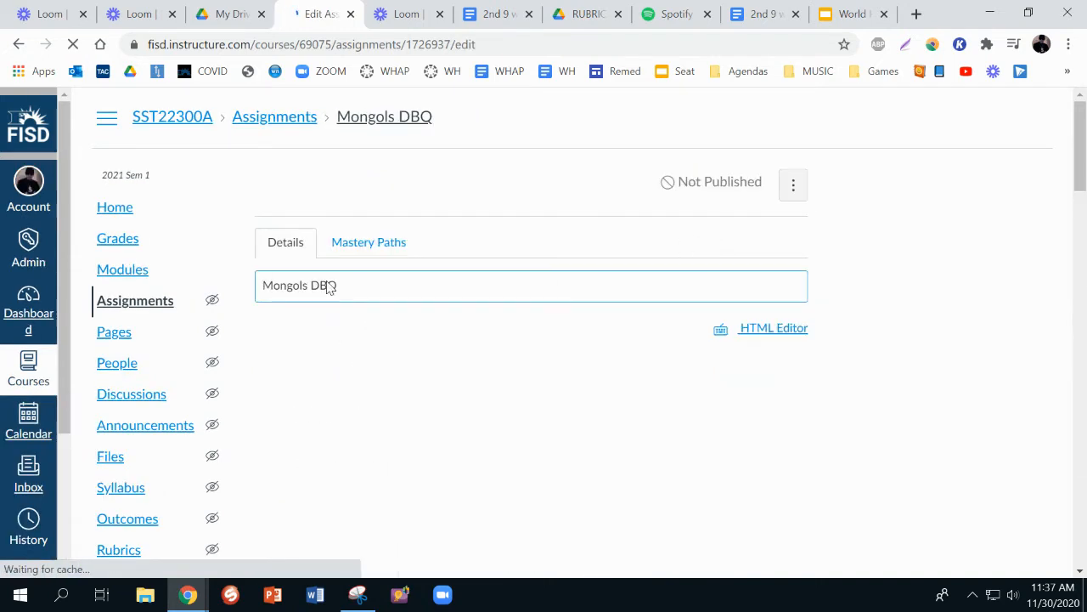
{"action": "scroll", "coordinate": [502, 374], "scroll_direction": "down", "scroll_amount": 1}
{"action": "left_click", "coordinate": [493, 381]}
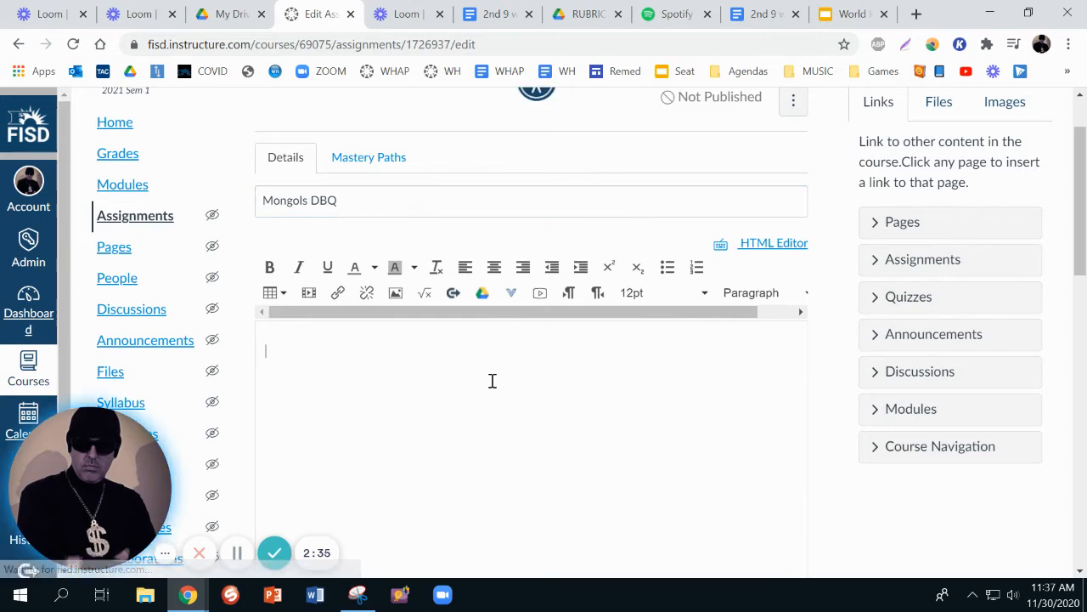
{"action": "type", "text": "dkfkdfjdlfjdlkfjdflkdjf"}
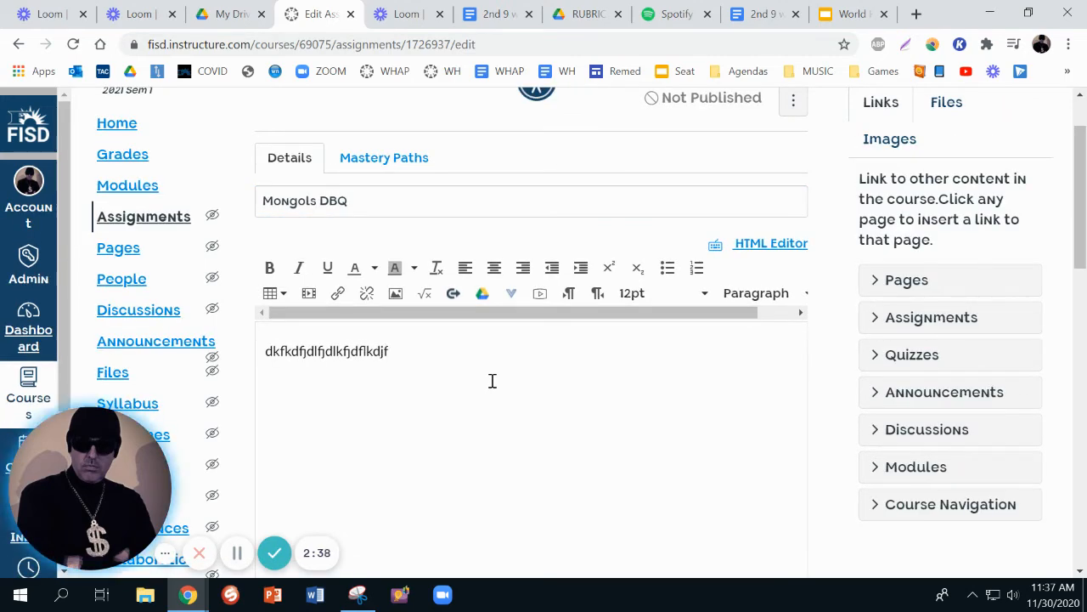
{"action": "scroll", "coordinate": [494, 383], "scroll_direction": "down", "scroll_amount": 2}
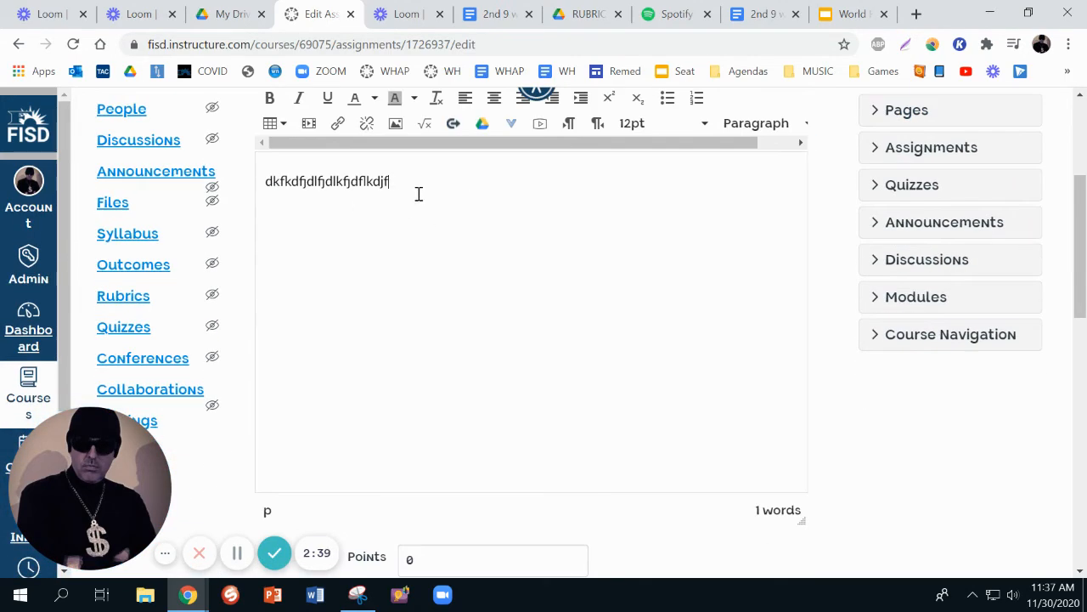
{"action": "scroll", "coordinate": [429, 255], "scroll_direction": "up", "scroll_amount": 1}
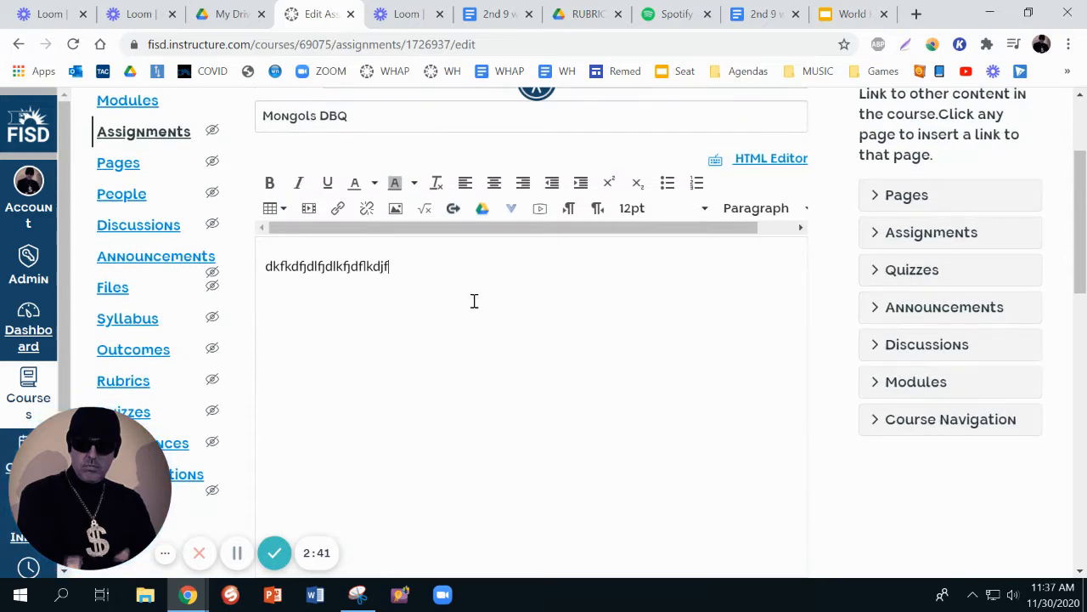
{"action": "scroll", "coordinate": [480, 361], "scroll_direction": "down", "scroll_amount": 2}
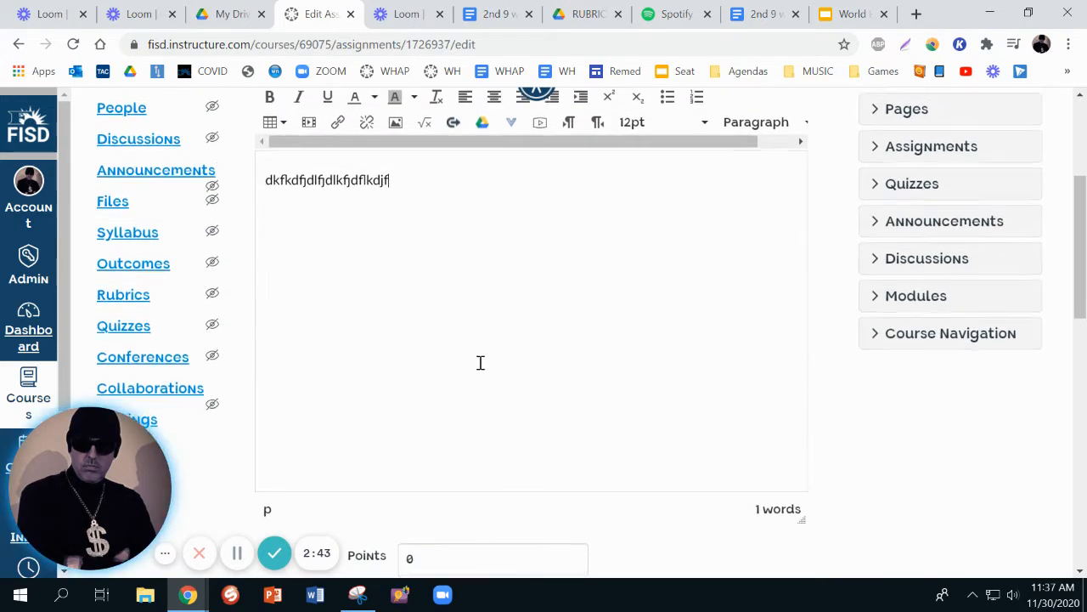
{"action": "scroll", "coordinate": [413, 168], "scroll_direction": "up", "scroll_amount": 1}
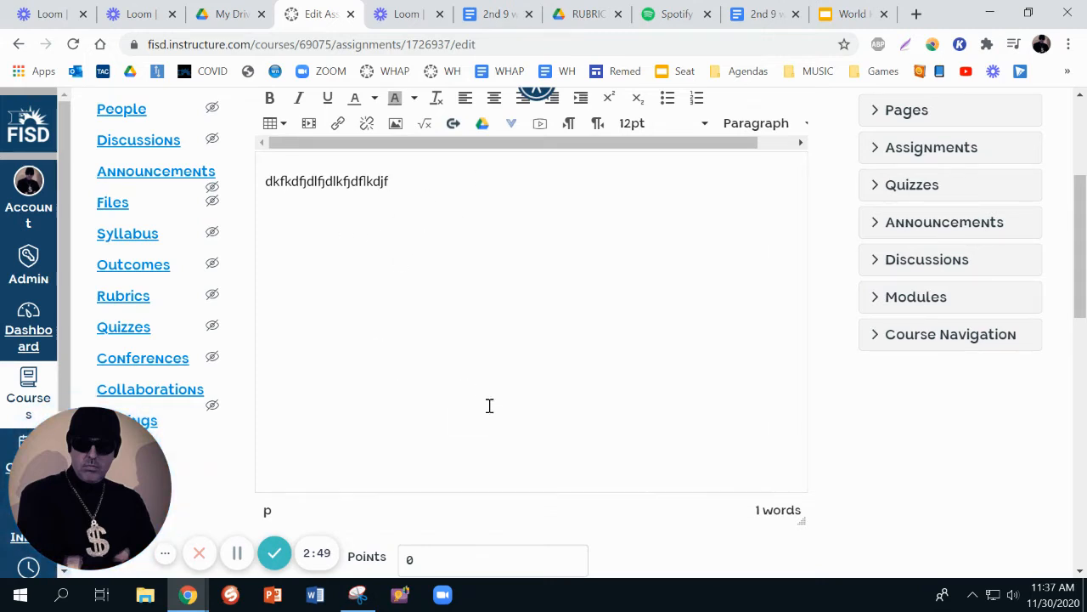
- Set the assignment's points to 100 and display its grade as Percentage
{"action": "scroll", "coordinate": [487, 406], "scroll_direction": "down", "scroll_amount": 2}
{"action": "double_click", "coordinate": [424, 391]}
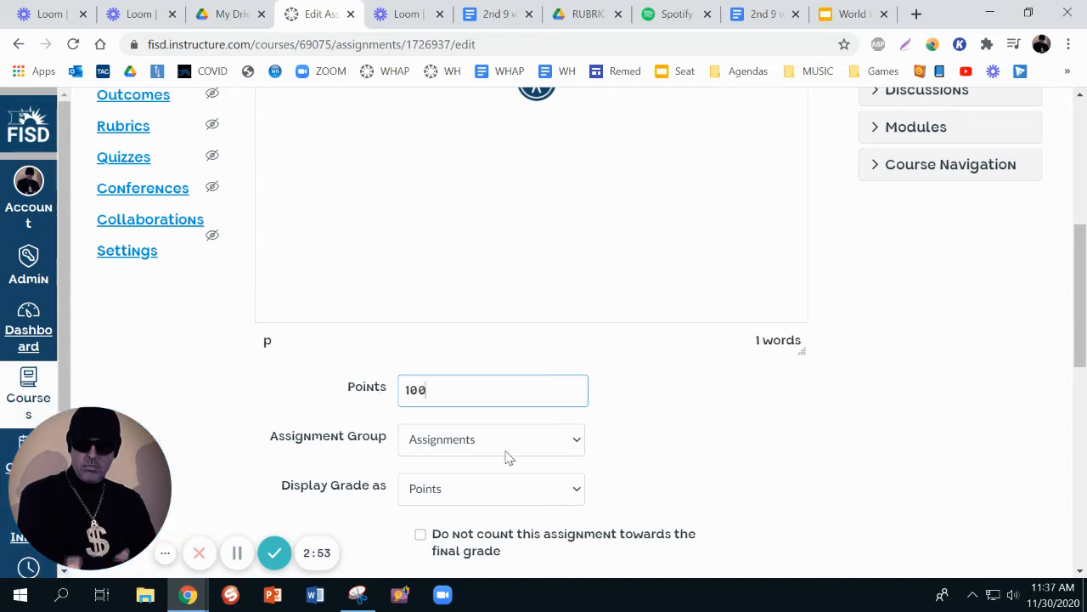
{"action": "left_click", "coordinate": [505, 492]}
{"action": "left_click", "coordinate": [503, 371]}
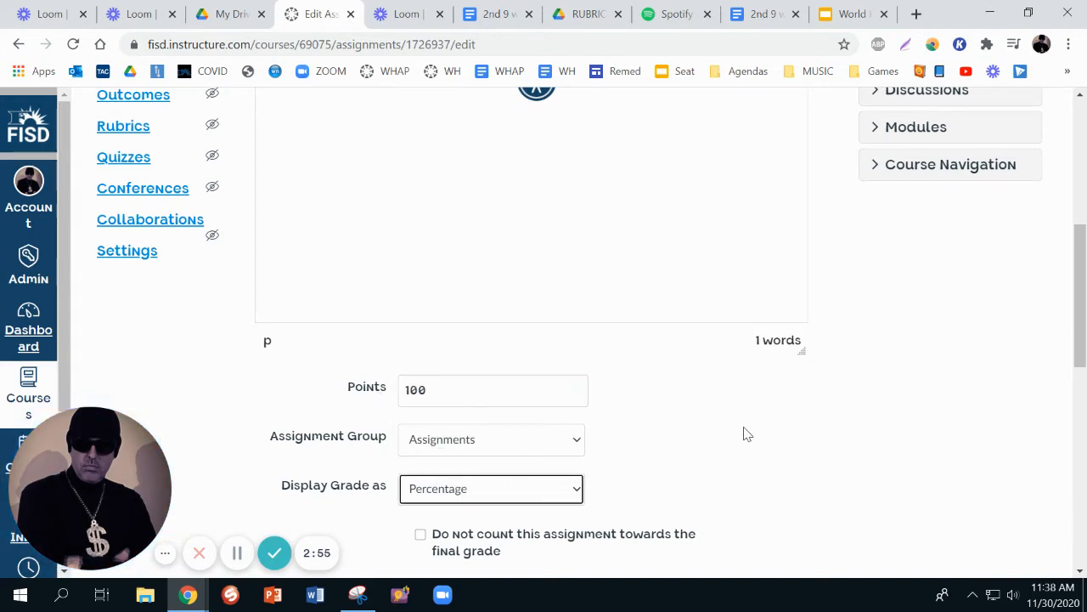
- Set the assignment's submission type to External Tool and open the list of available external tools
{"action": "scroll", "coordinate": [648, 442], "scroll_direction": "down", "scroll_amount": 2}
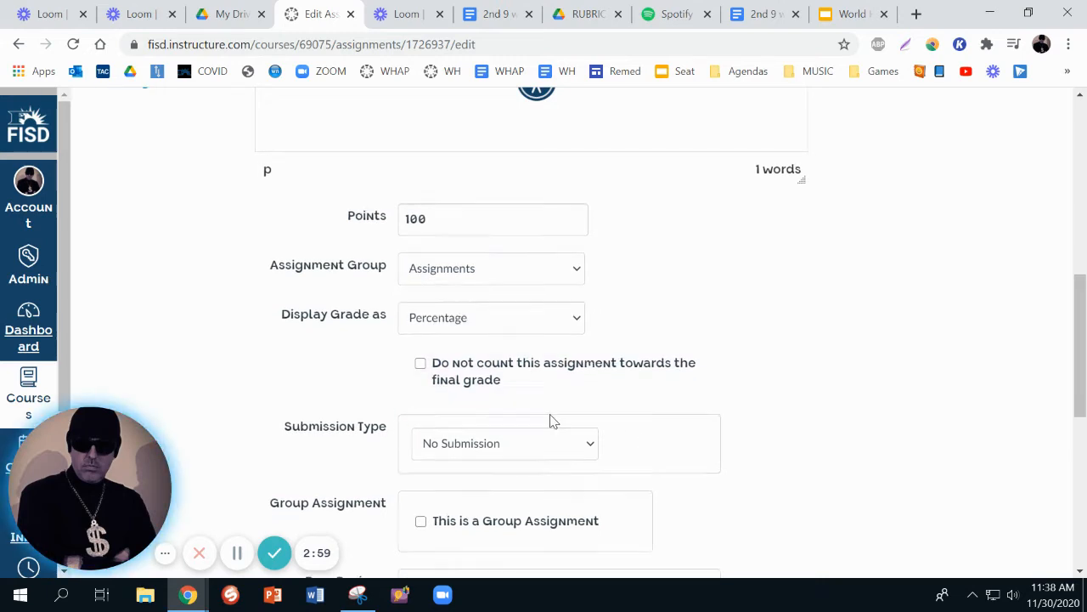
{"action": "scroll", "coordinate": [501, 293], "scroll_direction": "down", "scroll_amount": 2}
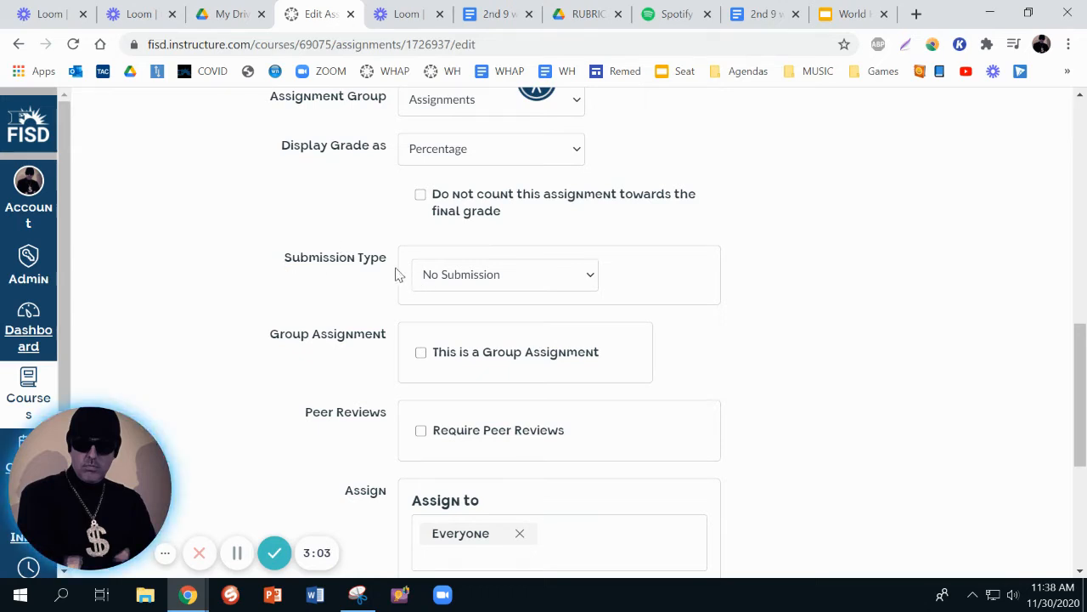
{"action": "left_click", "coordinate": [475, 284]}
{"action": "left_click", "coordinate": [467, 354]}
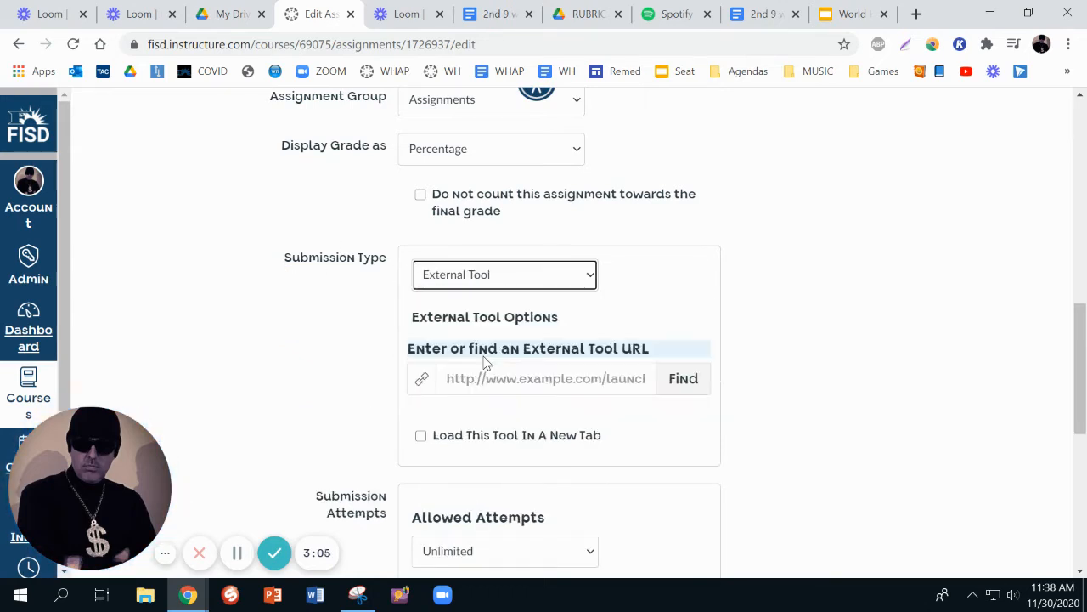
{"action": "left_click", "coordinate": [680, 379]}
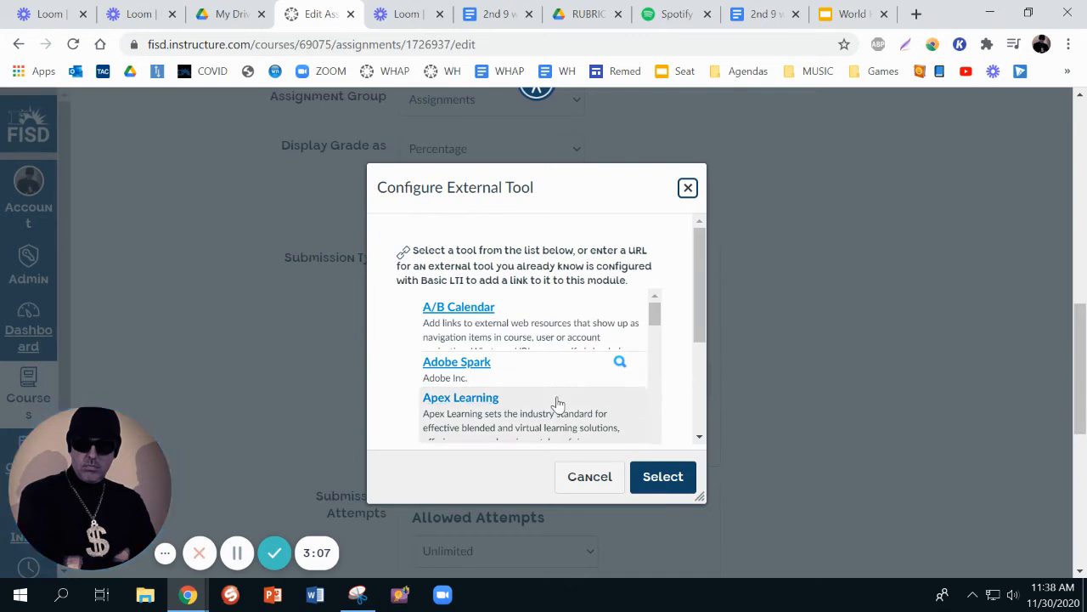
- Choose Google Assignments (LTI 1.3) as the external tool for the Mongols DBQ assignment
{"action": "scroll", "coordinate": [556, 400], "scroll_direction": "down", "scroll_amount": 5}
{"action": "scroll", "coordinate": [563, 393], "scroll_direction": "down", "scroll_amount": 10}
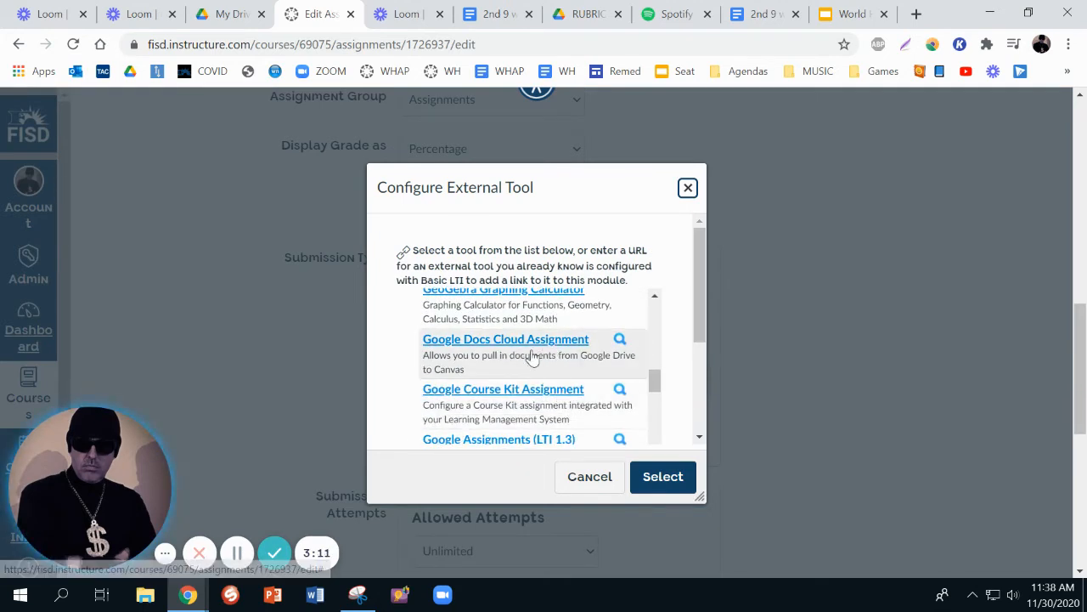
{"action": "scroll", "coordinate": [534, 367], "scroll_direction": "down", "scroll_amount": 1}
{"action": "scroll", "coordinate": [536, 365], "scroll_direction": "down", "scroll_amount": 1}
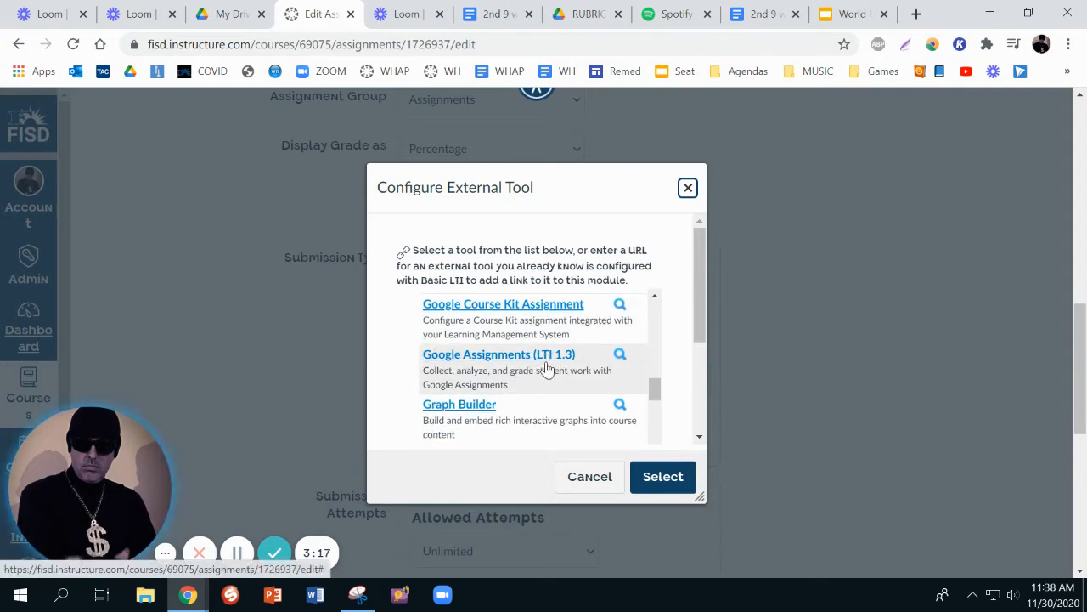
{"action": "scroll", "coordinate": [552, 387], "scroll_direction": "up", "scroll_amount": 2}
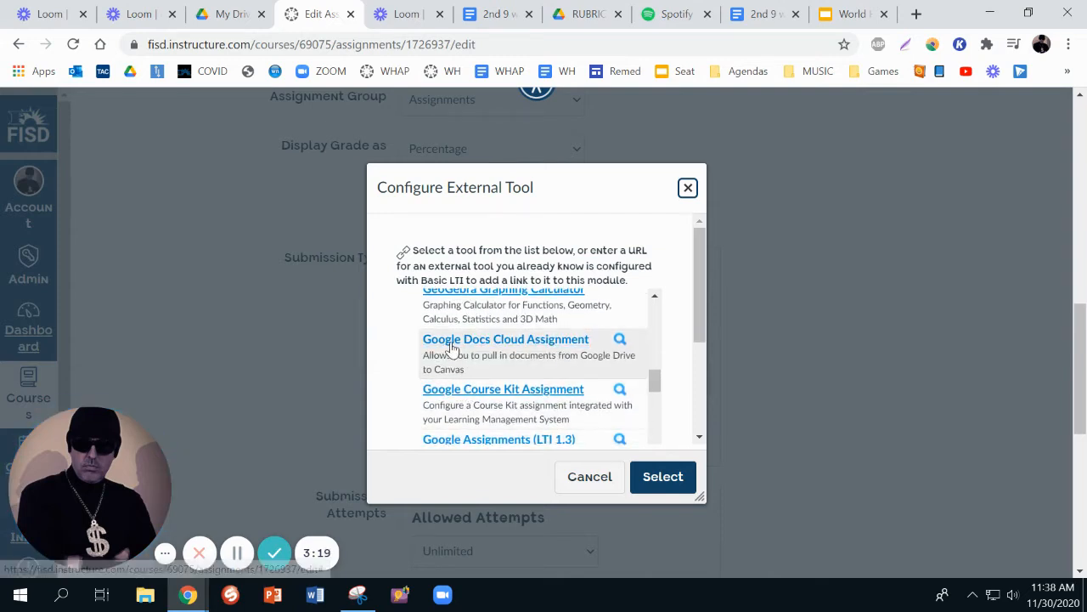
{"action": "scroll", "coordinate": [543, 365], "scroll_direction": "down", "scroll_amount": 2}
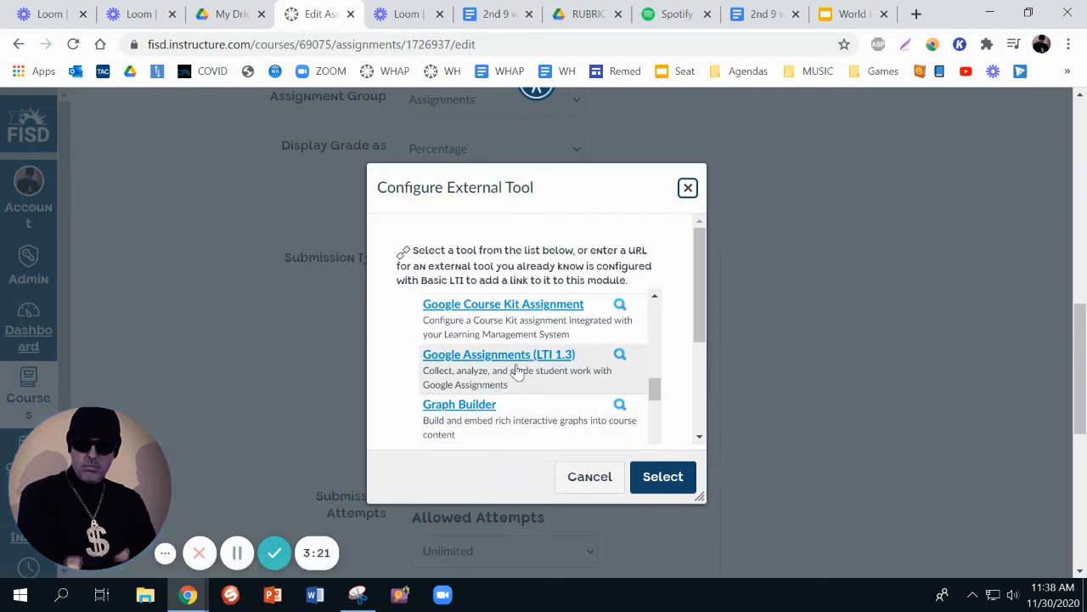
{"action": "left_click", "coordinate": [481, 356]}
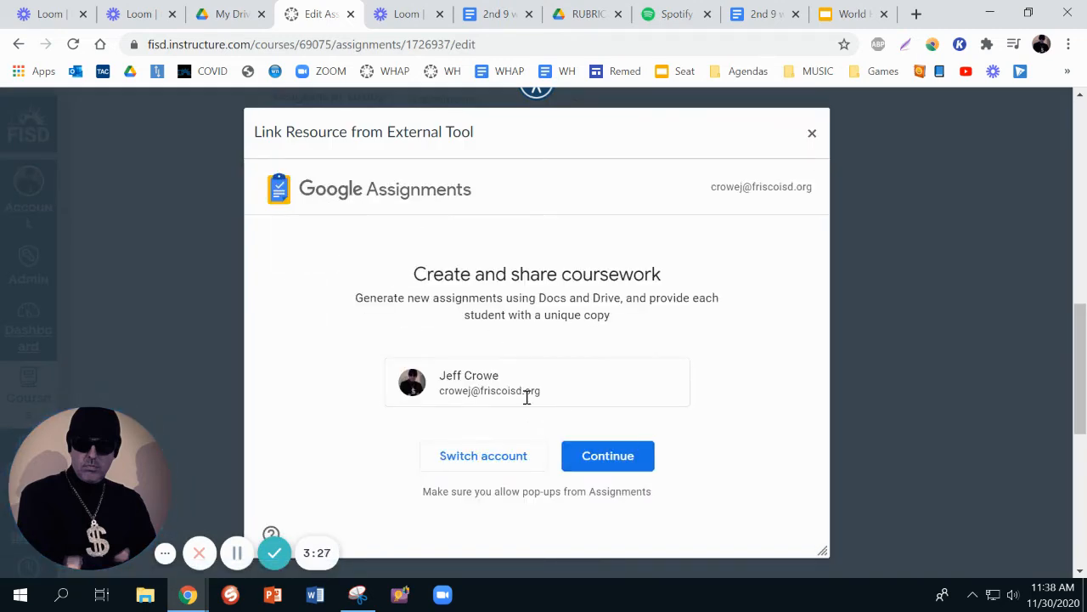
- Continue to the Google assignment creation form with the teacher's signed-in account
{"action": "scroll", "coordinate": [488, 401], "scroll_direction": "down", "scroll_amount": 1}
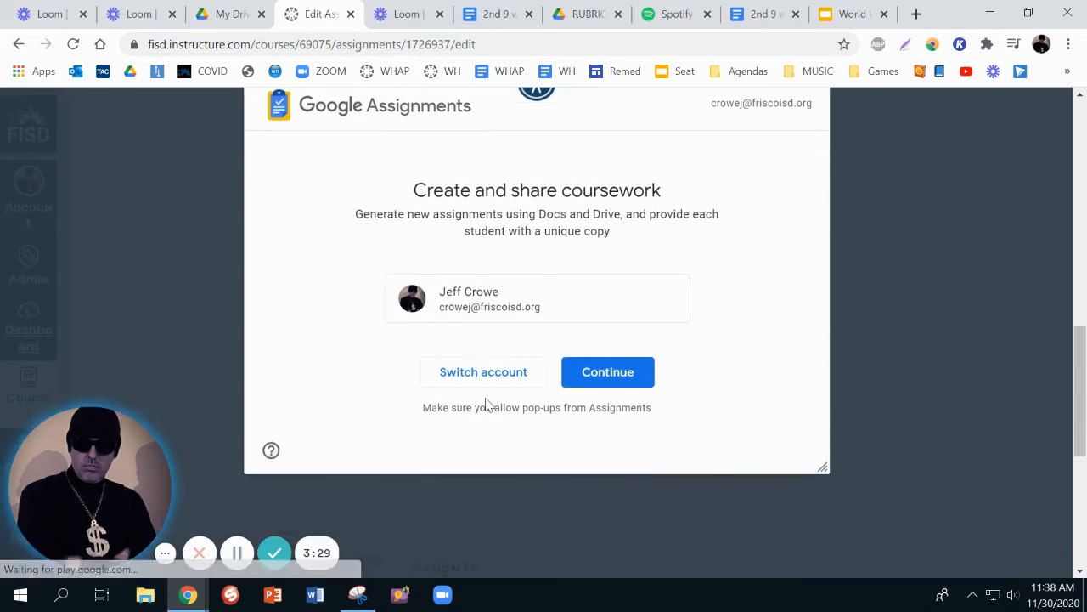
{"action": "scroll", "coordinate": [552, 395], "scroll_direction": "up", "scroll_amount": 1}
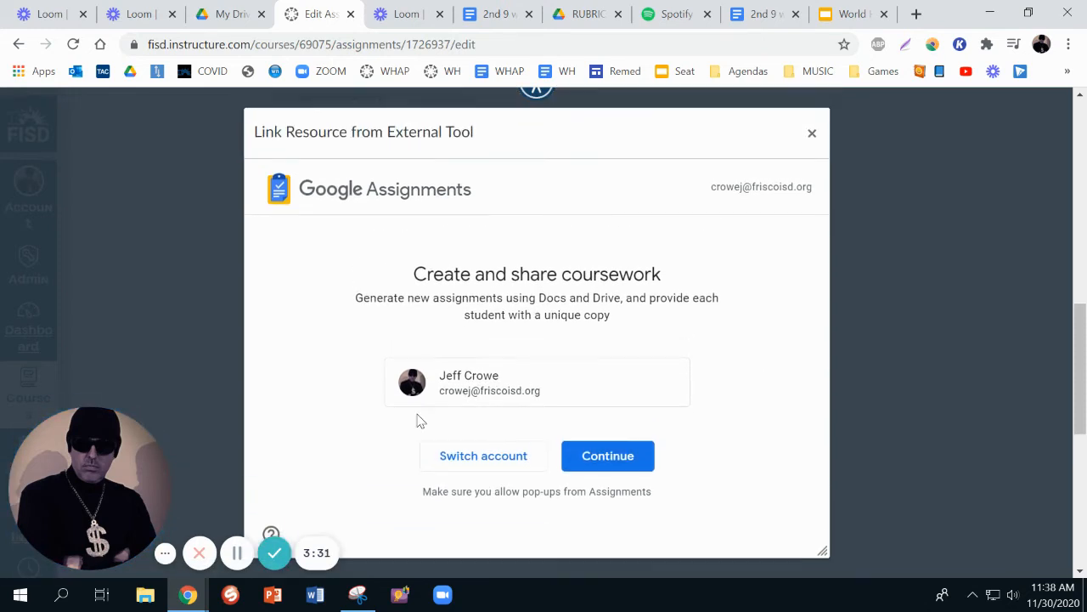
{"action": "left_click", "coordinate": [644, 463]}
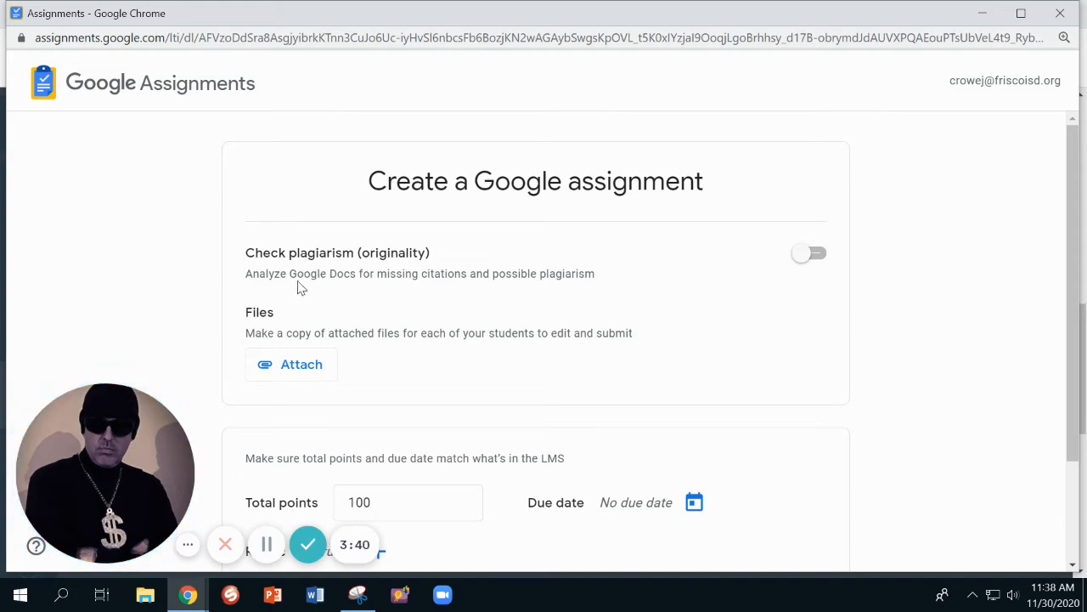
- Review slides 75 and 76 of the World History How to Write the DBQ Essay presentation, on Google Assignments features and flagged web matches
{"action": "left_click", "coordinate": [191, 597]}
{"action": "left_click", "coordinate": [121, 554]}
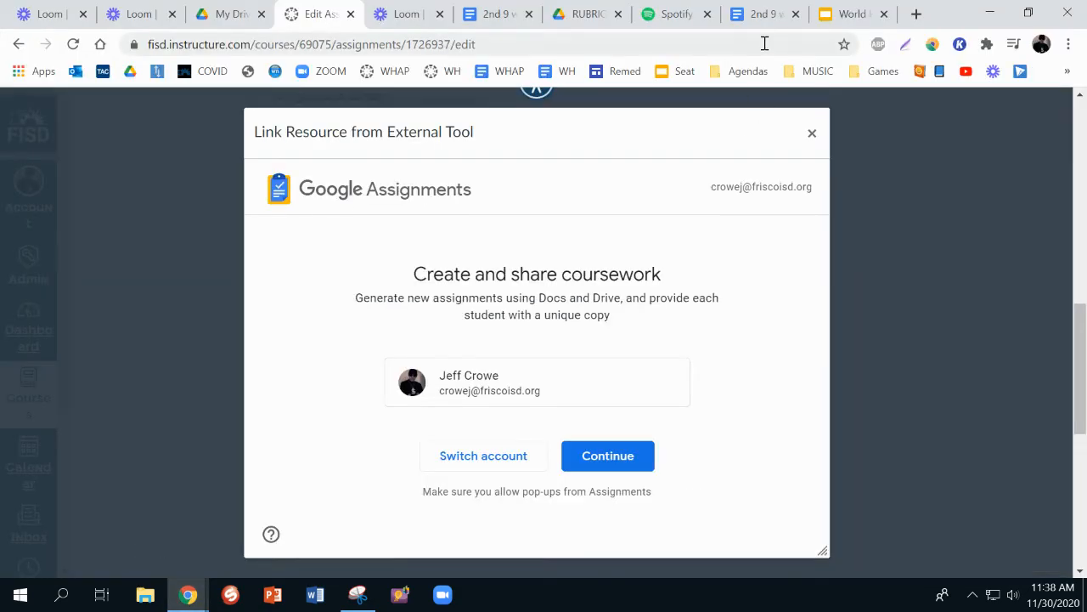
{"action": "left_click", "coordinate": [852, 13]}
{"action": "left_click", "coordinate": [117, 411]}
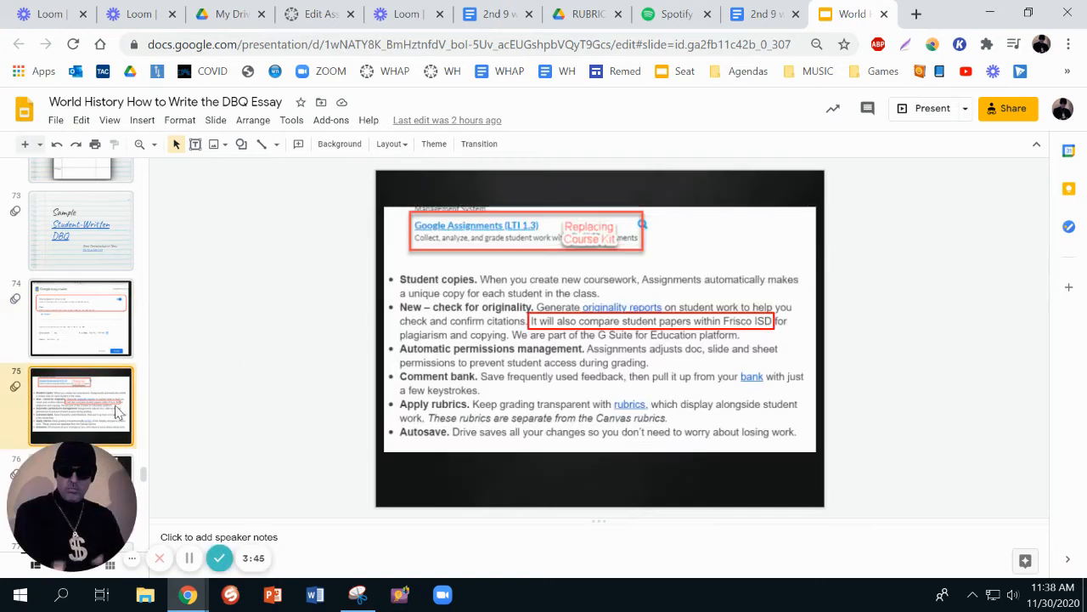
{"action": "scroll", "coordinate": [118, 404], "scroll_direction": "down", "scroll_amount": 1}
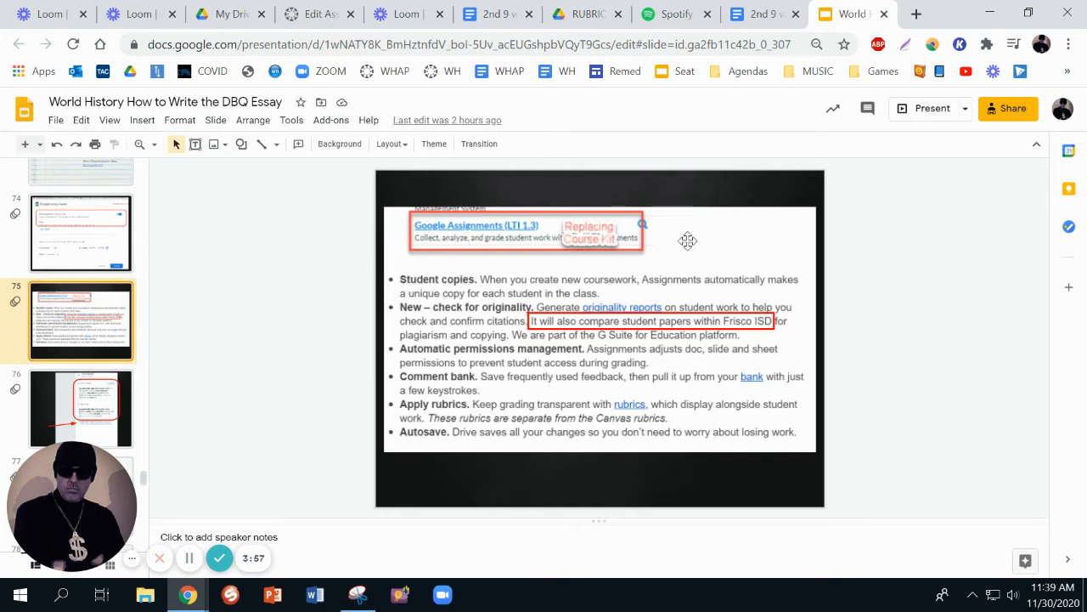
{"action": "scroll", "coordinate": [104, 338], "scroll_direction": "down", "scroll_amount": 1}
{"action": "left_click", "coordinate": [104, 337]}
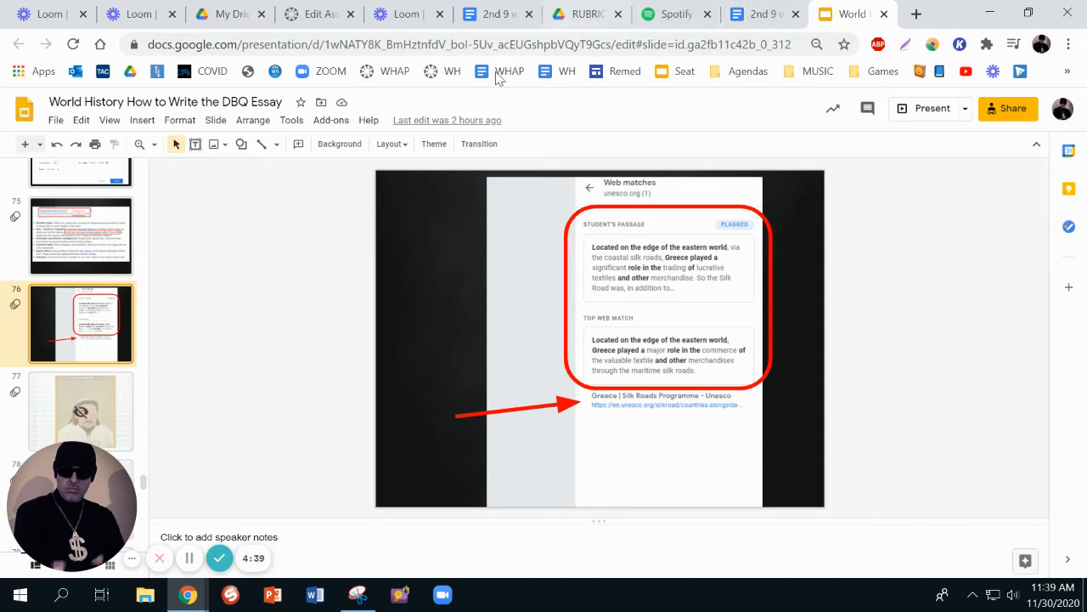
- Return to the Google Assignments window and enable the plagiarism (originality) check for the new assignment
{"action": "mouse_move", "coordinate": [201, 605]}
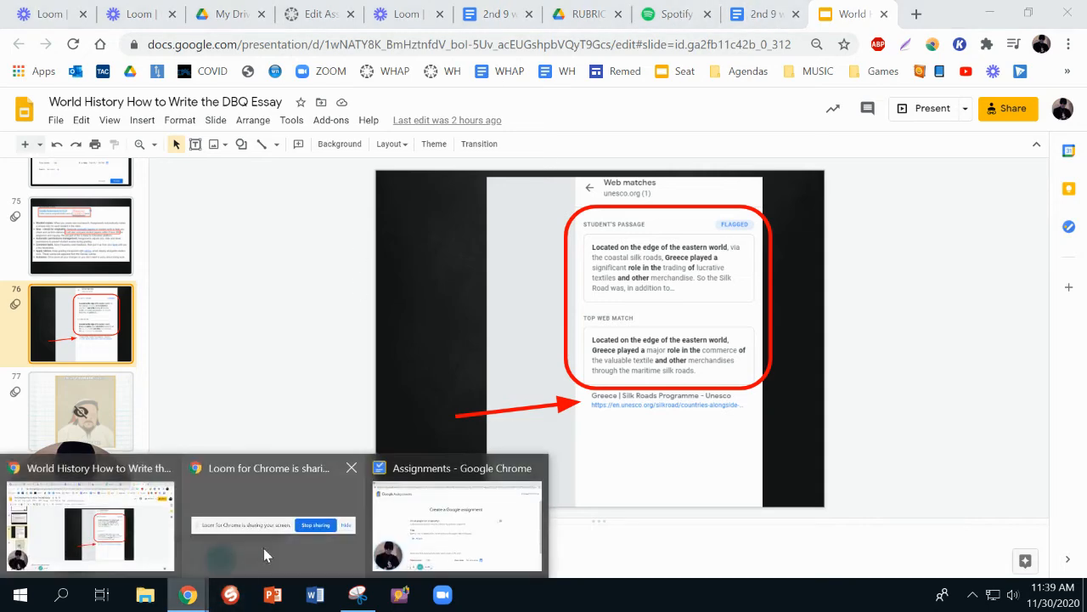
{"action": "left_click", "coordinate": [439, 538]}
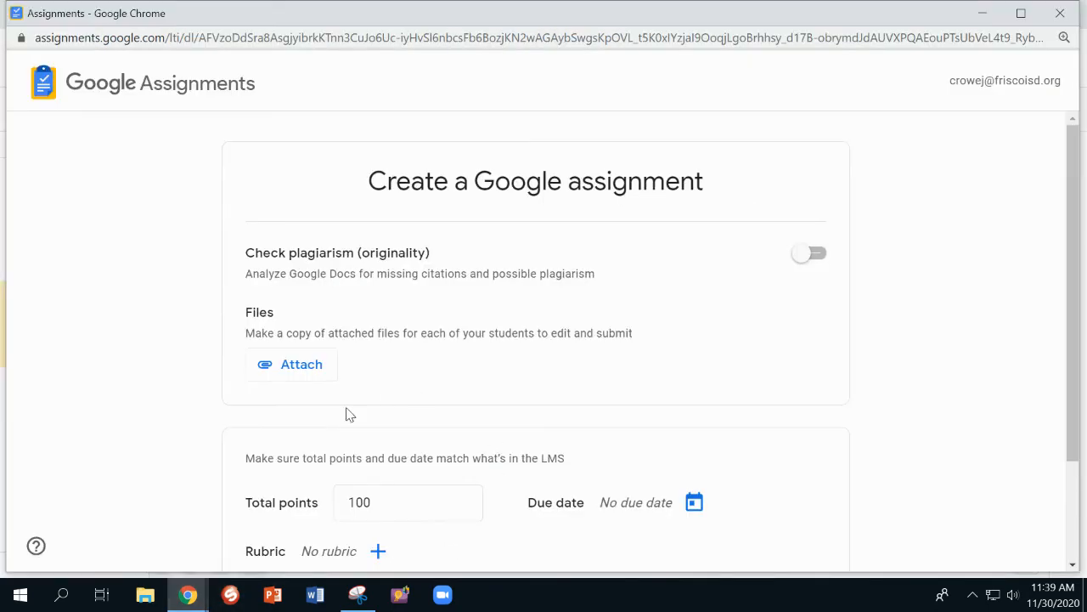
{"action": "left_click", "coordinate": [803, 254]}
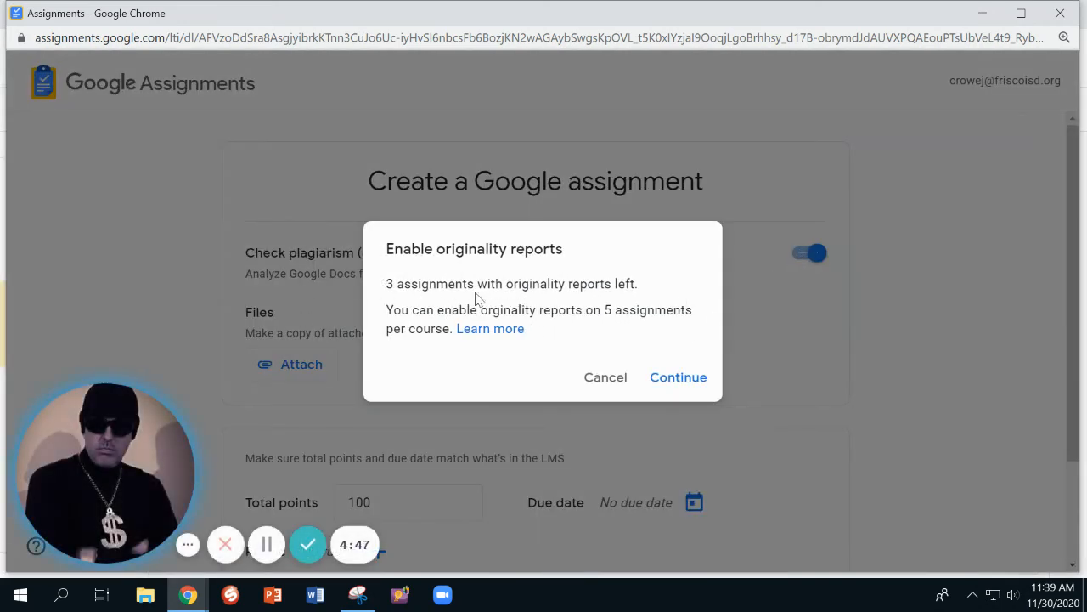
{"action": "left_click", "coordinate": [689, 381]}
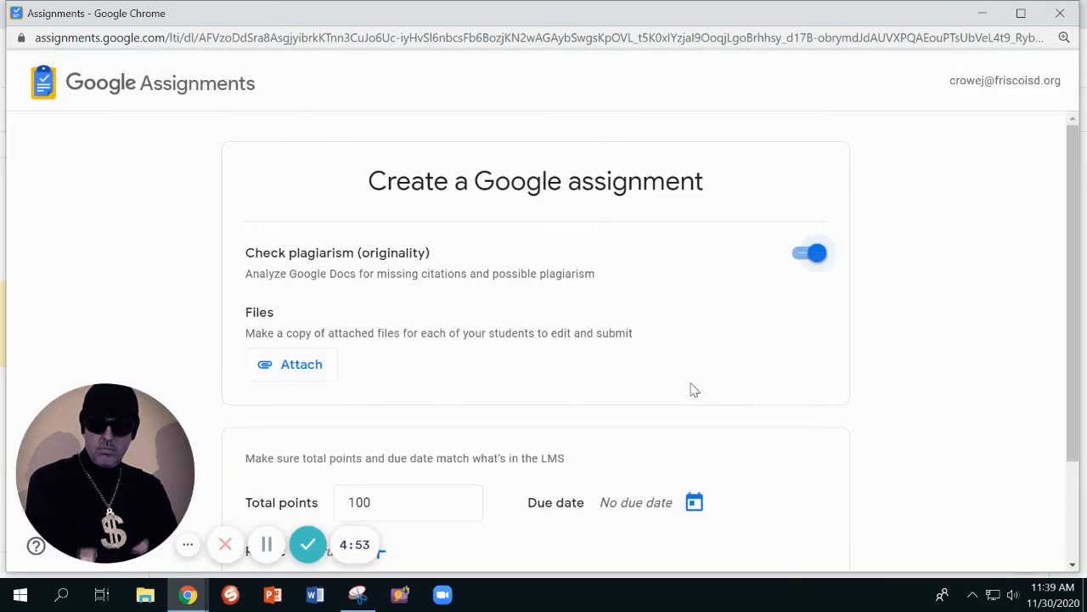
- Attach Copy of DBQ Mongols 2020-21 from the COVID 2020-21 folder in My Drive and create the Google assignment
{"action": "scroll", "coordinate": [468, 351], "scroll_direction": "down", "scroll_amount": 3}
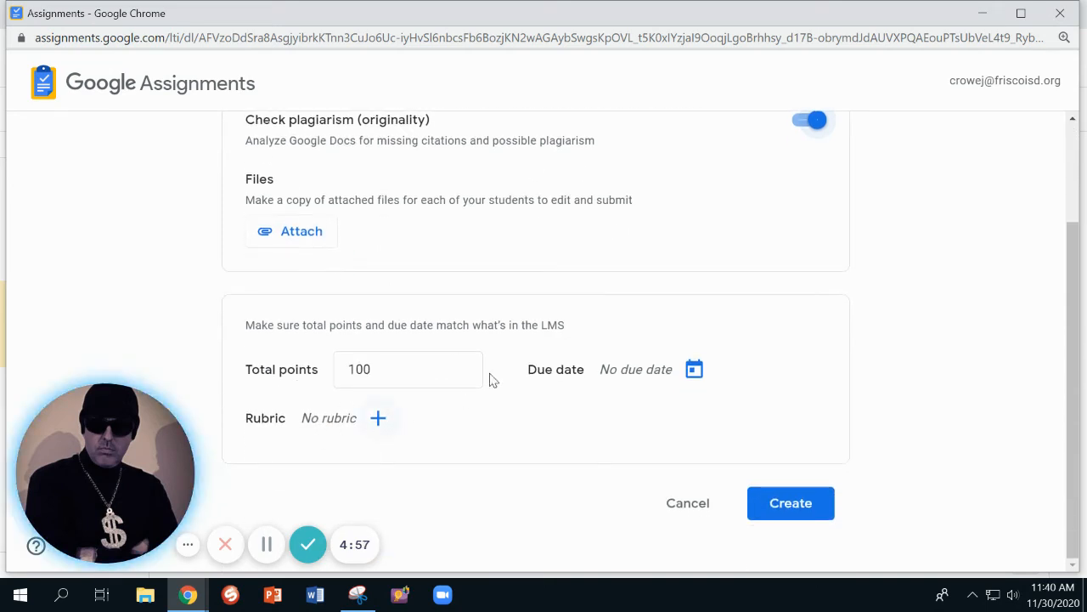
{"action": "left_click", "coordinate": [282, 233]}
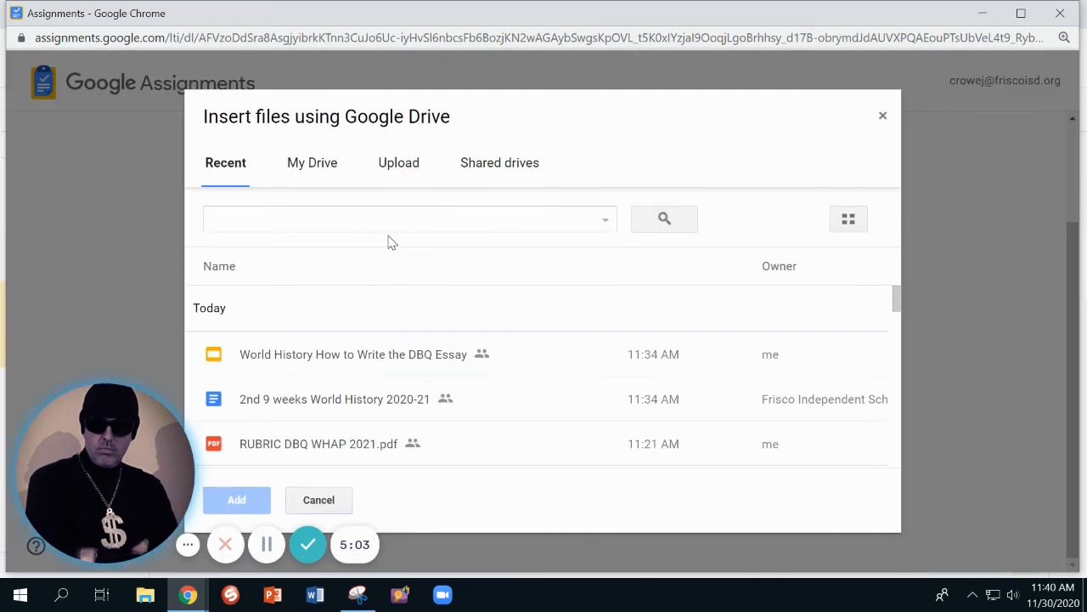
{"action": "left_click", "coordinate": [314, 167]}
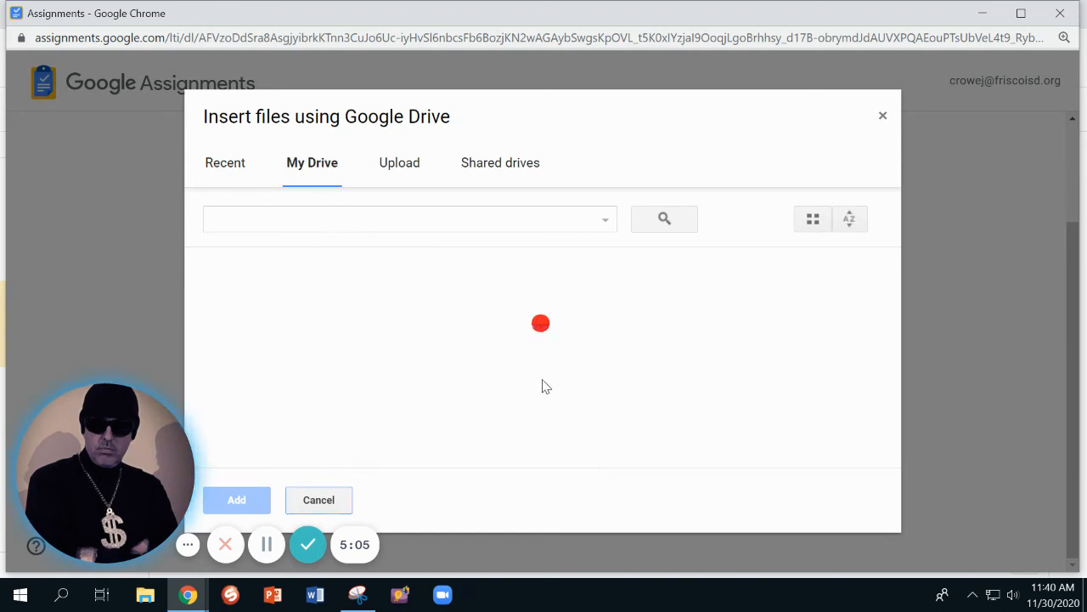
{"action": "scroll", "coordinate": [566, 369], "scroll_direction": "down", "scroll_amount": 2}
{"action": "scroll", "coordinate": [559, 371], "scroll_direction": "up", "scroll_amount": 1}
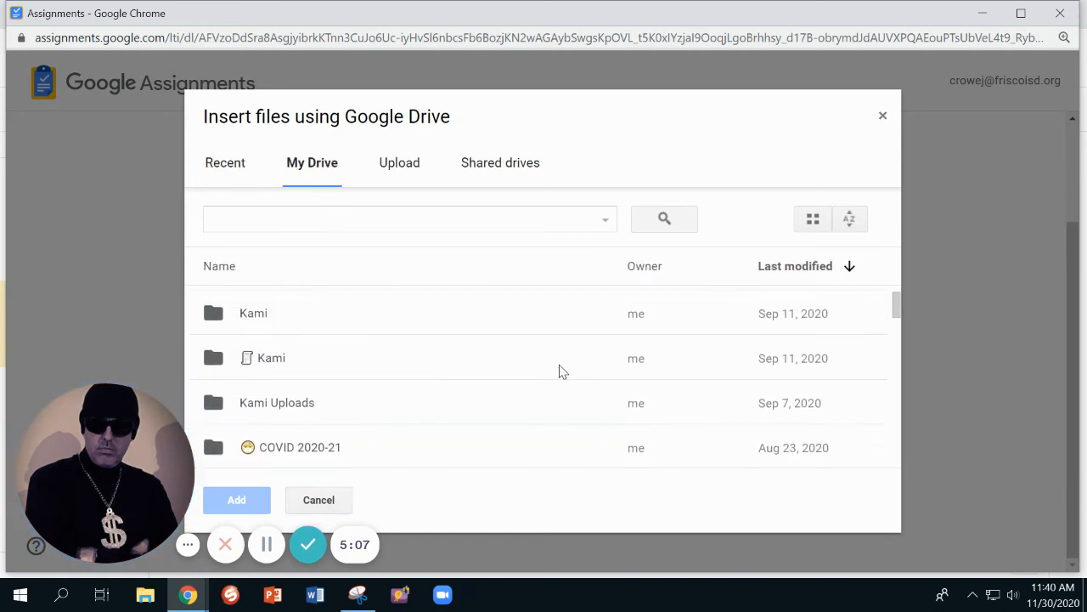
{"action": "scroll", "coordinate": [290, 400], "scroll_direction": "down", "scroll_amount": 1}
{"action": "double_click", "coordinate": [292, 379]}
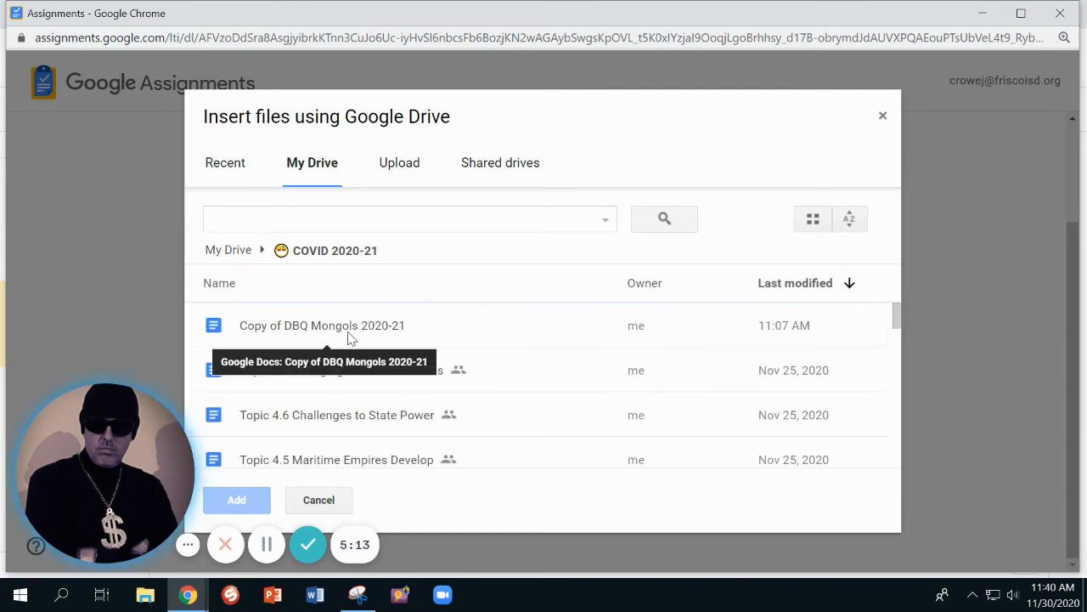
{"action": "double_click", "coordinate": [351, 331]}
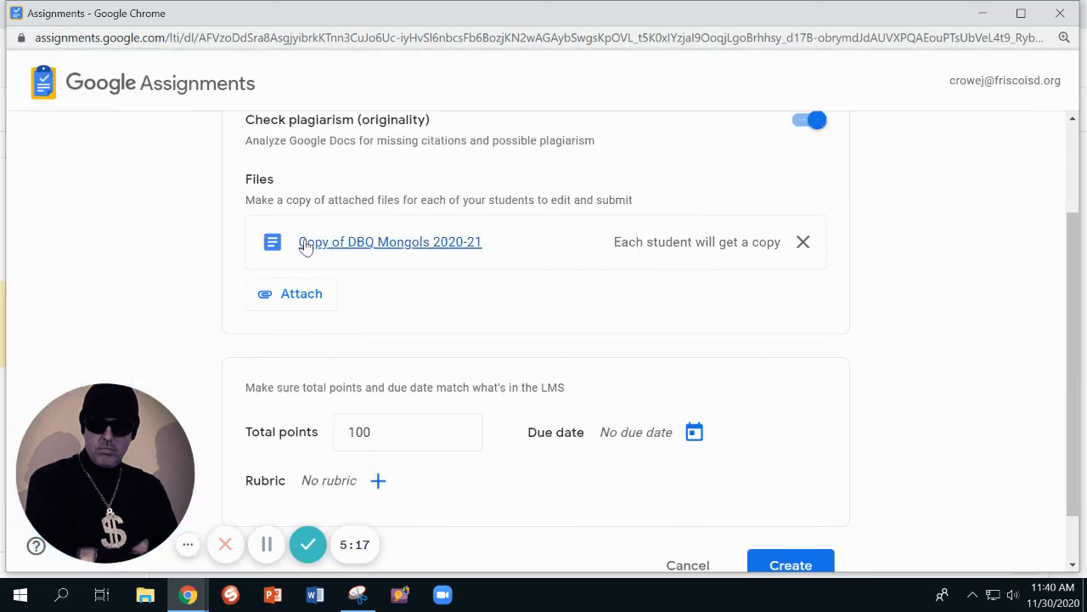
{"action": "scroll", "coordinate": [297, 316], "scroll_direction": "down", "scroll_amount": 1}
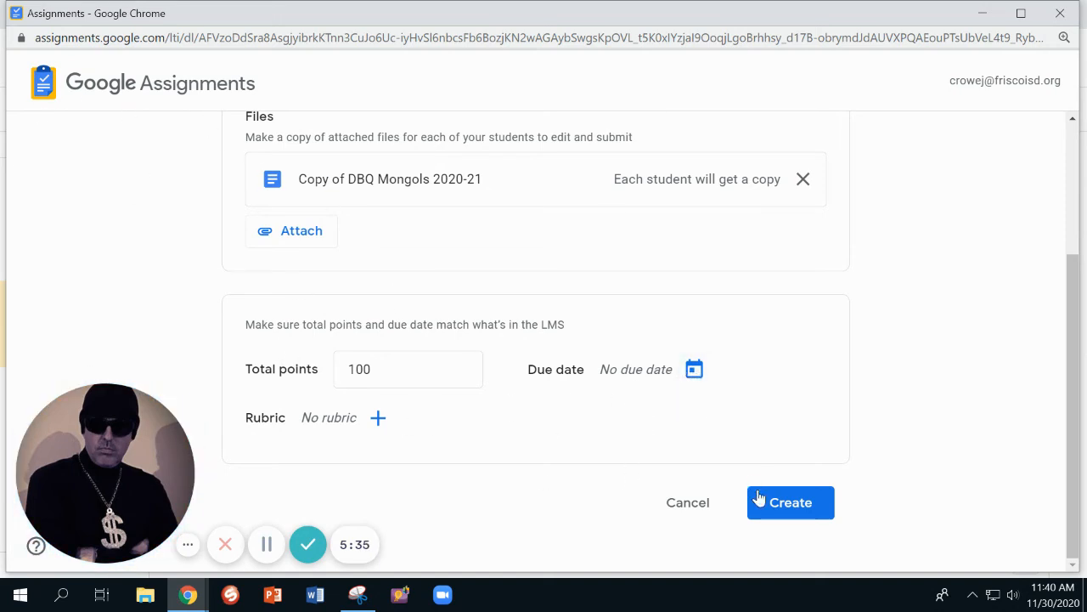
{"action": "left_click", "coordinate": [817, 516]}
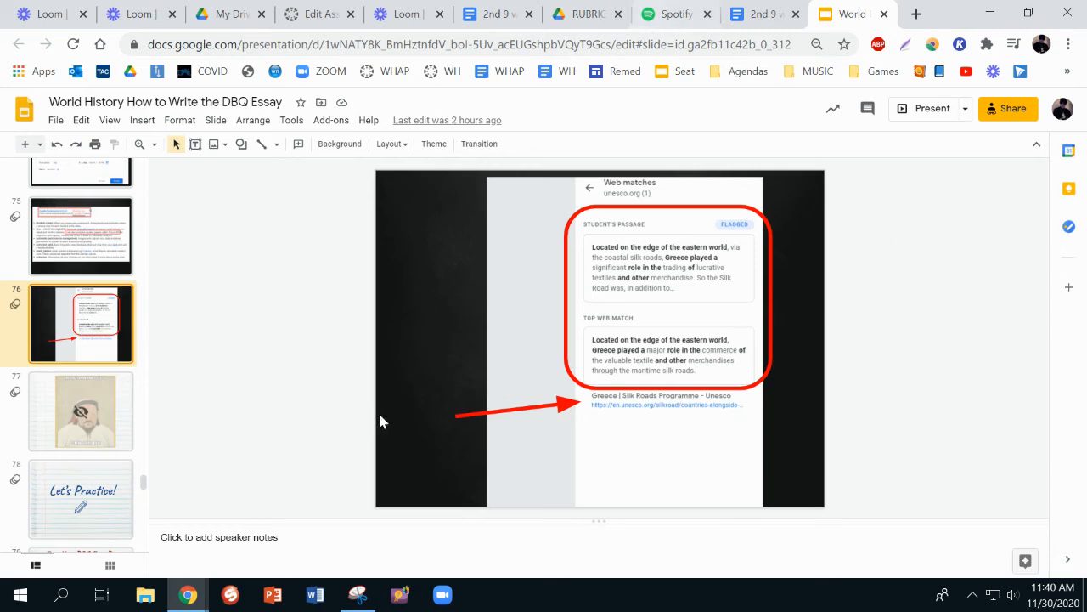
- Return to the Canvas assignment being edited and confirm the Google Assignments link as its external tool URL
{"action": "mouse_move", "coordinate": [188, 594]}
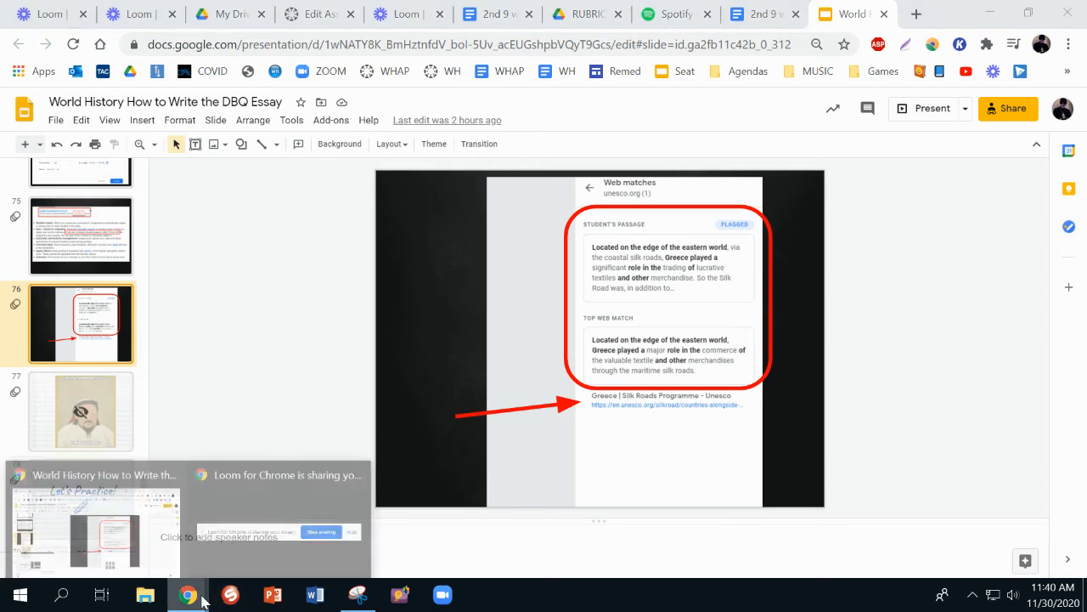
{"action": "left_click", "coordinate": [151, 534]}
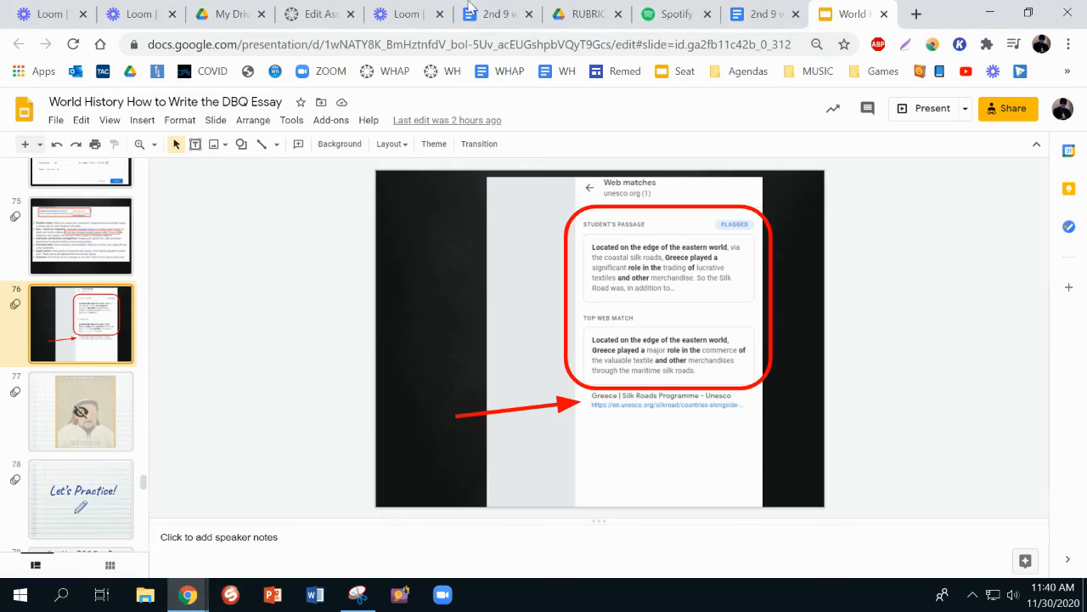
{"action": "left_click", "coordinate": [314, 13]}
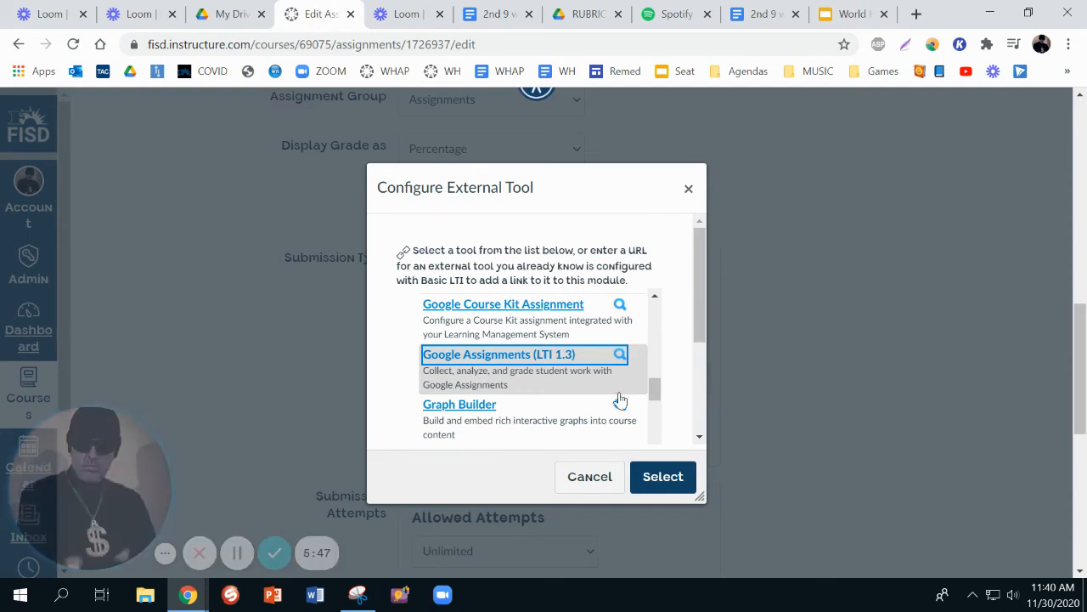
{"action": "scroll", "coordinate": [668, 360], "scroll_direction": "down", "scroll_amount": 3}
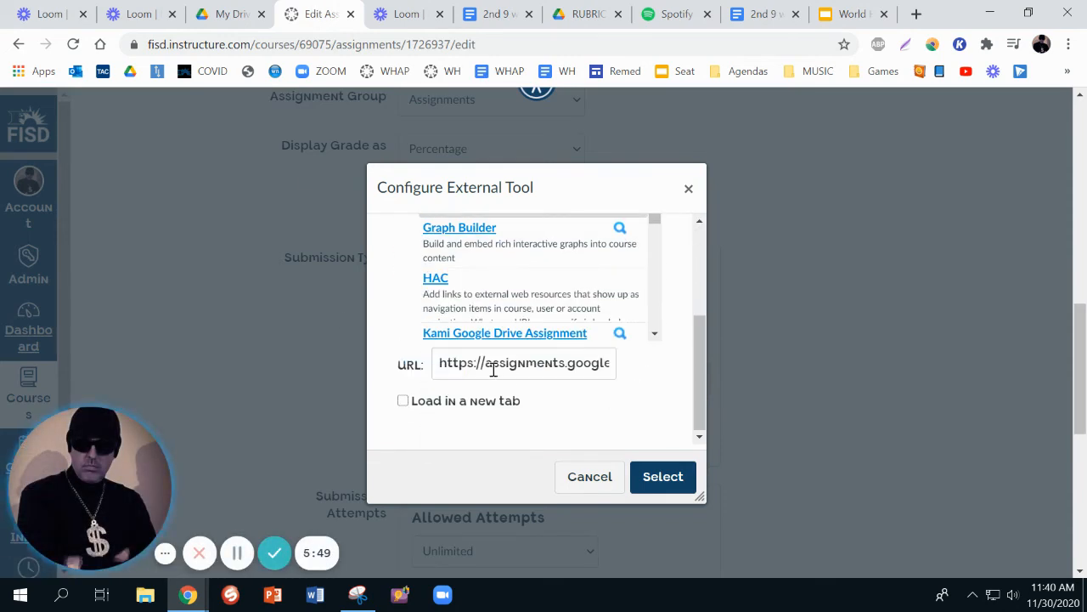
{"action": "left_click", "coordinate": [677, 477]}
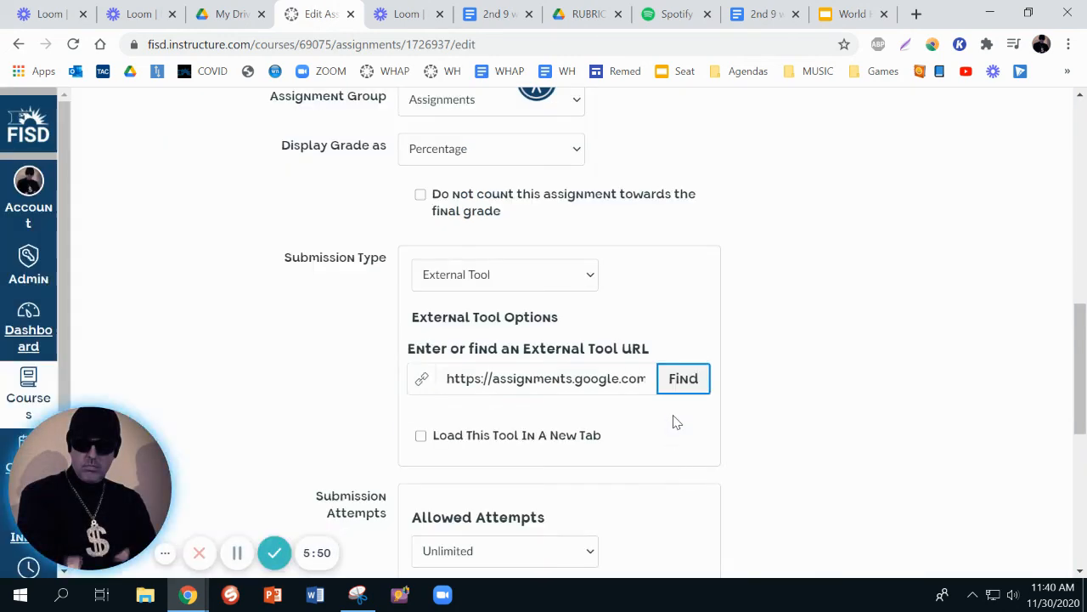
- Make the external tool load in a new tab and set the allowed submission attempts to Limited
{"action": "left_click", "coordinate": [472, 437]}
{"action": "scroll", "coordinate": [898, 406], "scroll_direction": "down", "scroll_amount": 2}
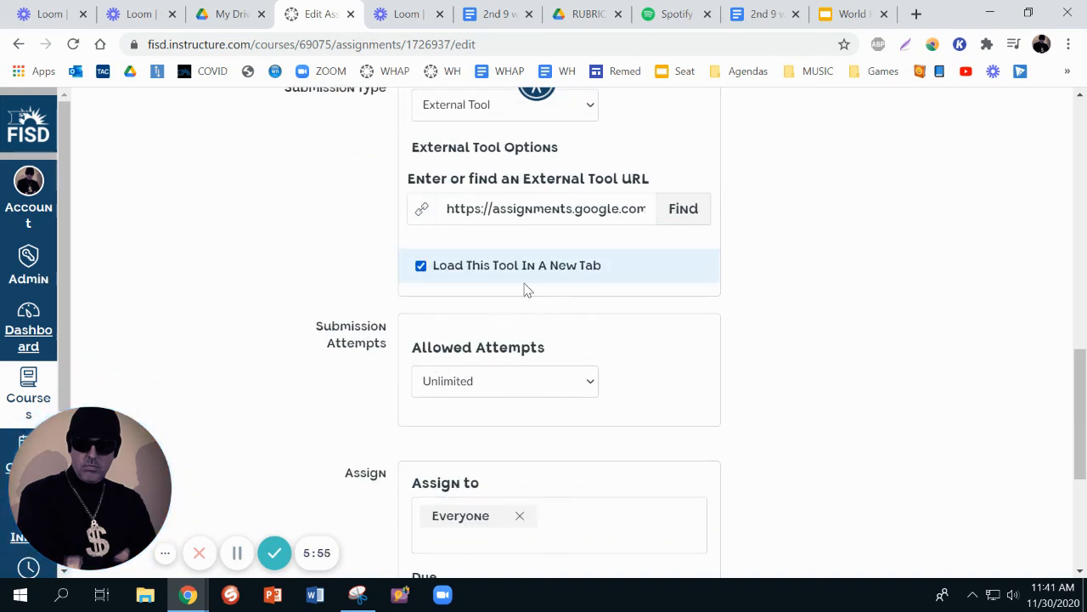
{"action": "left_click", "coordinate": [520, 384]}
{"action": "left_click", "coordinate": [496, 424]}
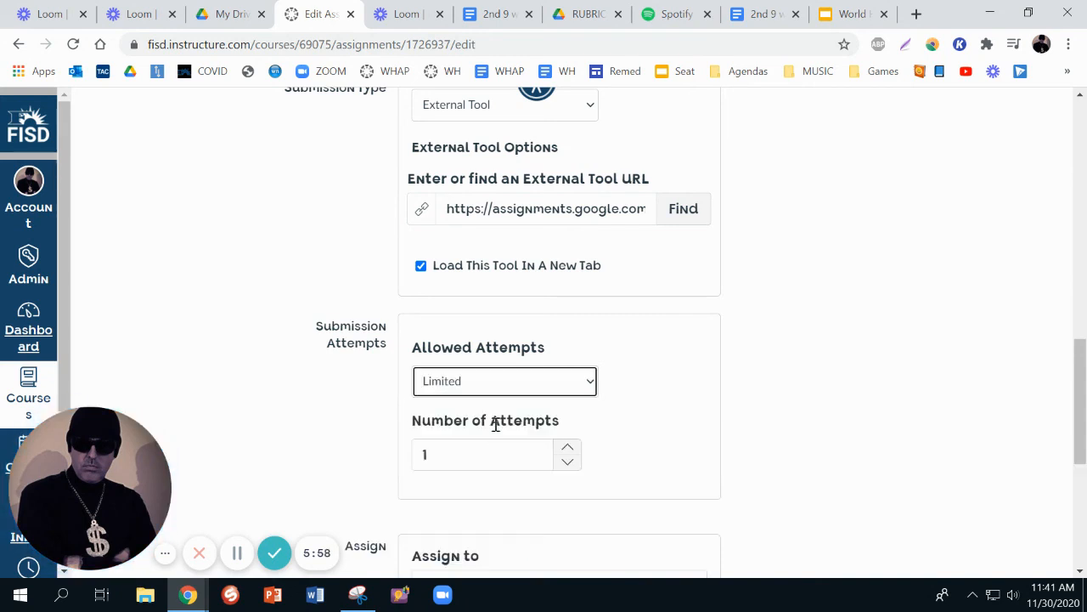
- Make the assignment available to everyone from December 1, 2020, and save it without publishing
{"action": "left_click", "coordinate": [805, 463]}
{"action": "scroll", "coordinate": [835, 454], "scroll_direction": "down", "scroll_amount": 2}
{"action": "scroll", "coordinate": [836, 454], "scroll_direction": "down", "scroll_amount": 2}
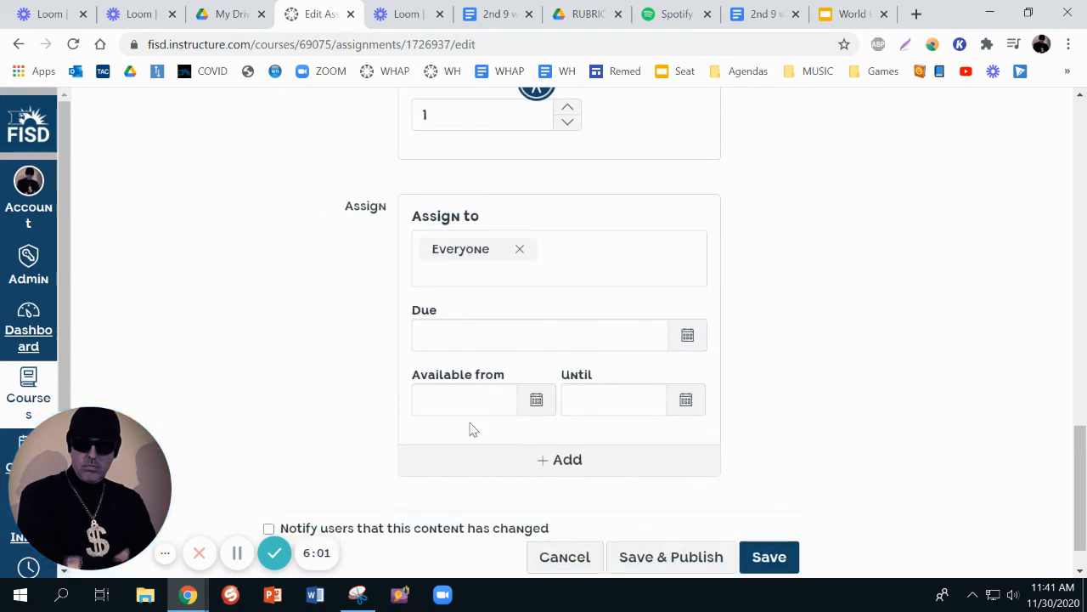
{"action": "left_click", "coordinate": [535, 403]}
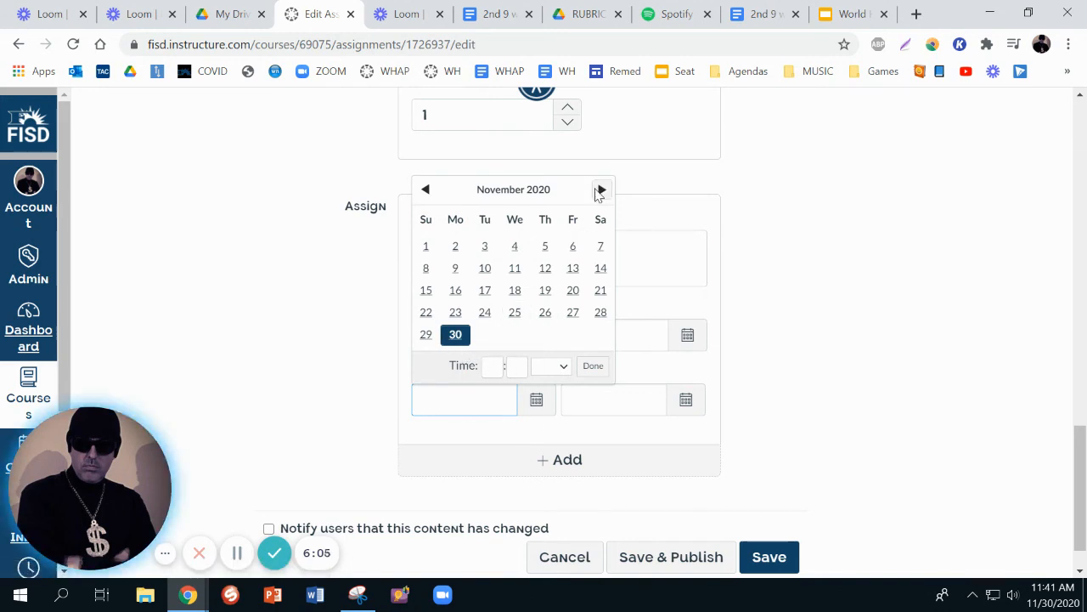
{"action": "left_click", "coordinate": [601, 190]}
{"action": "left_click", "coordinate": [485, 247]}
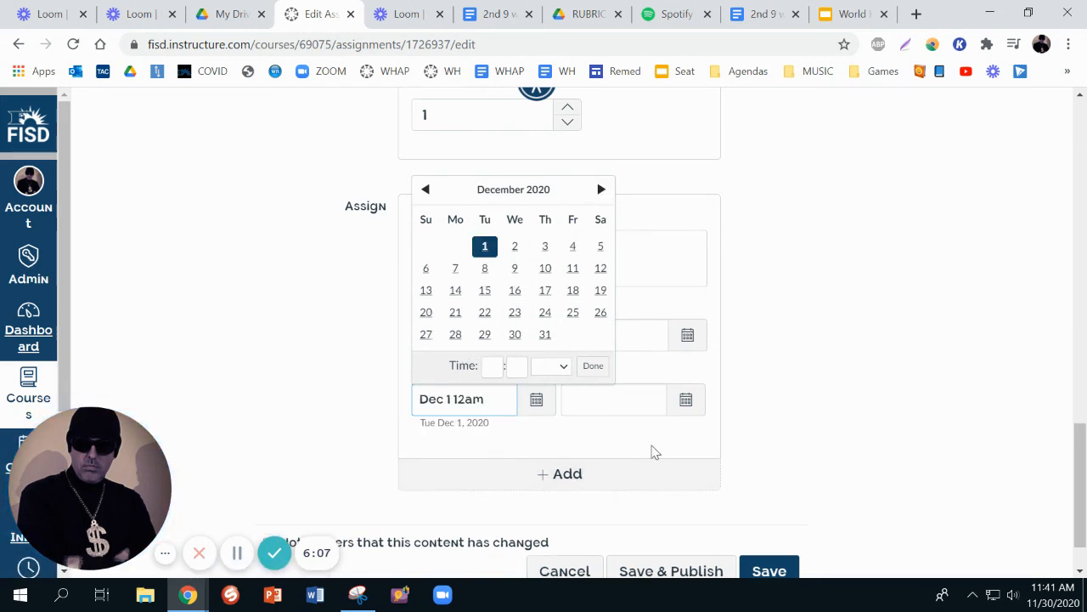
{"action": "left_click", "coordinate": [654, 452]}
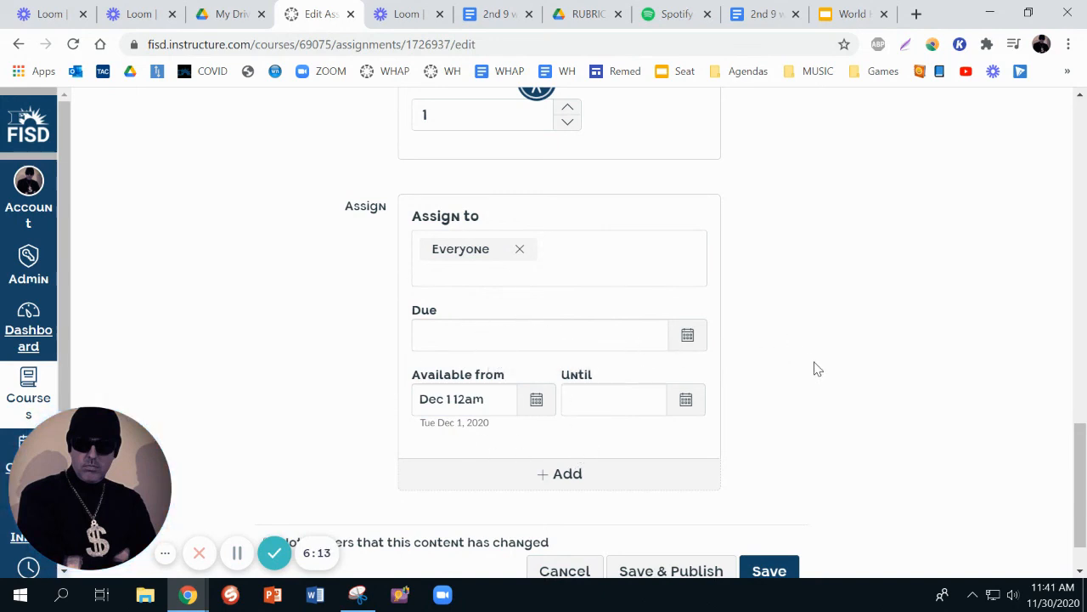
{"action": "scroll", "coordinate": [790, 417], "scroll_direction": "down", "scroll_amount": 1}
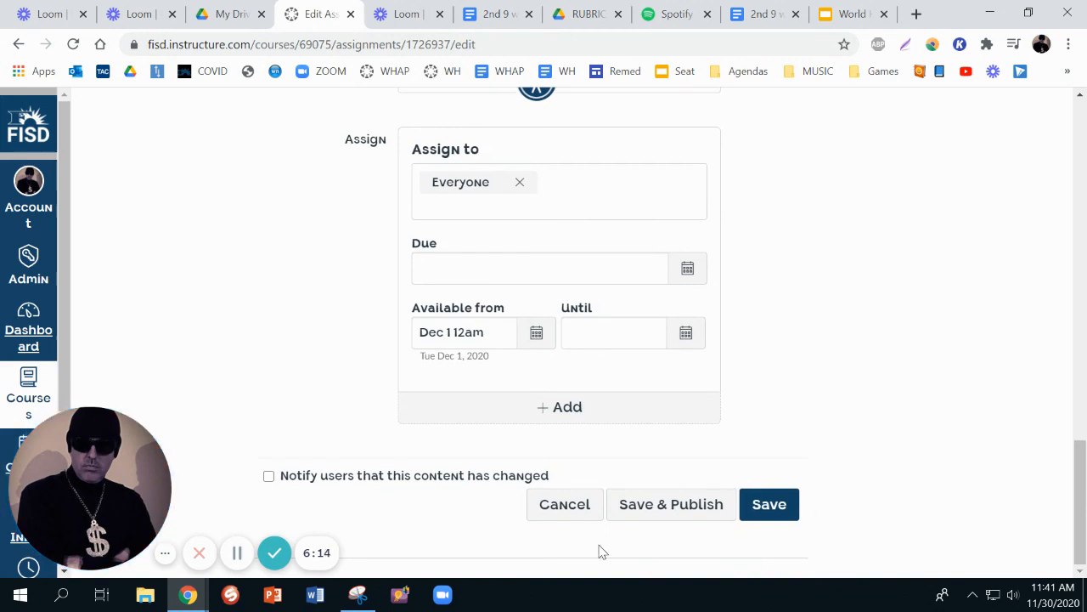
{"action": "left_click", "coordinate": [767, 505]}
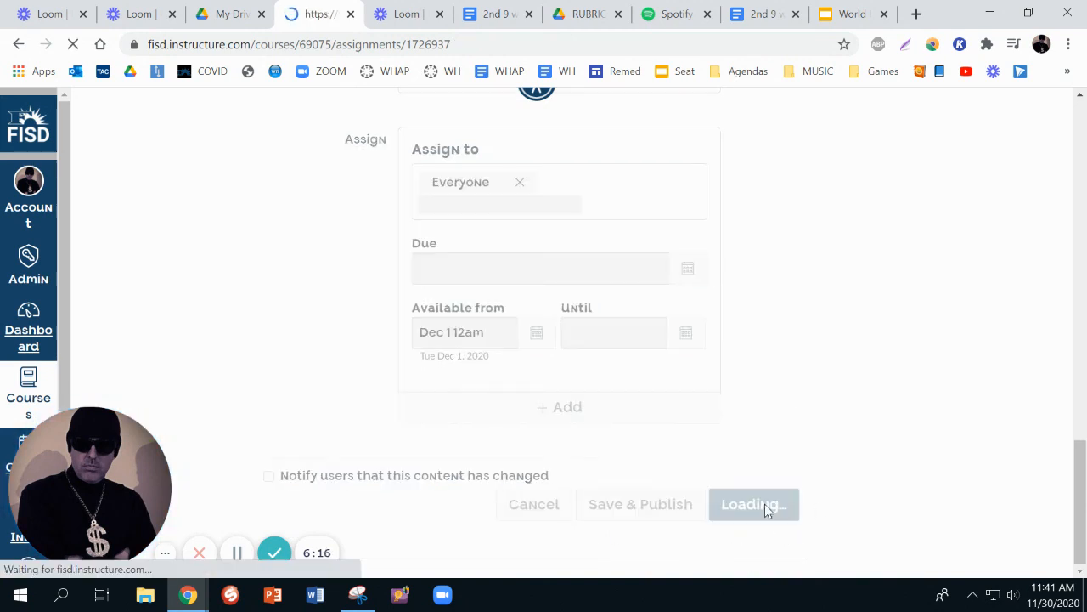